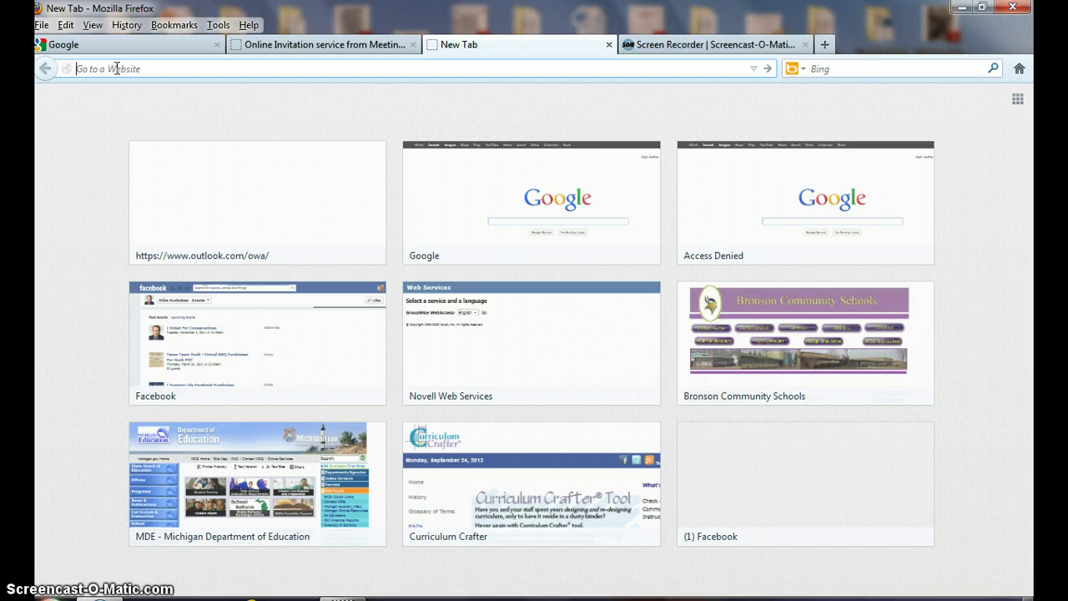
pyautogui.write('www.meet')
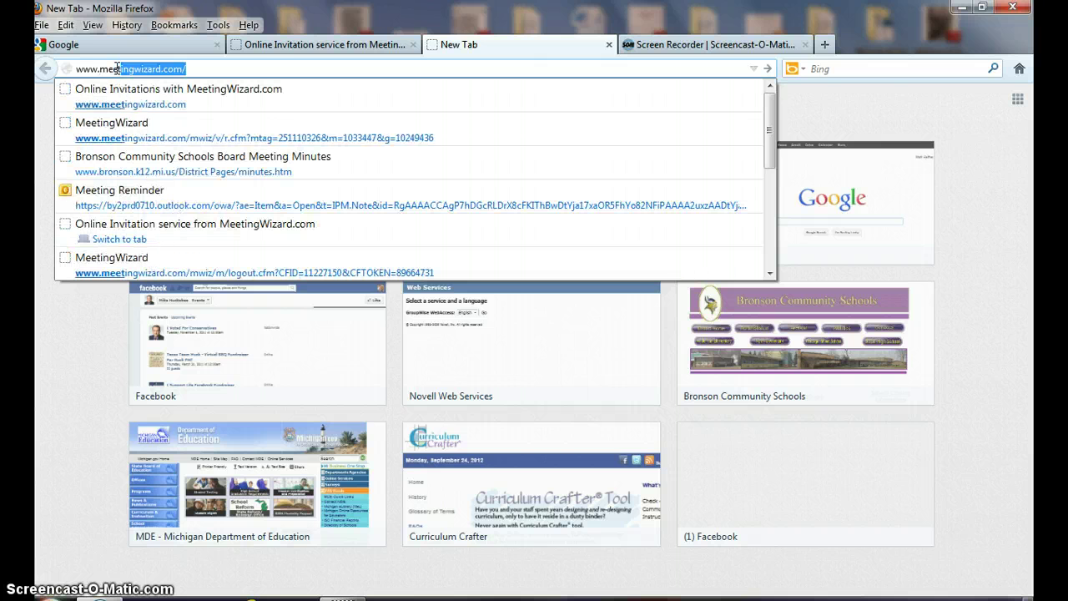
pyautogui.write('ingwia')
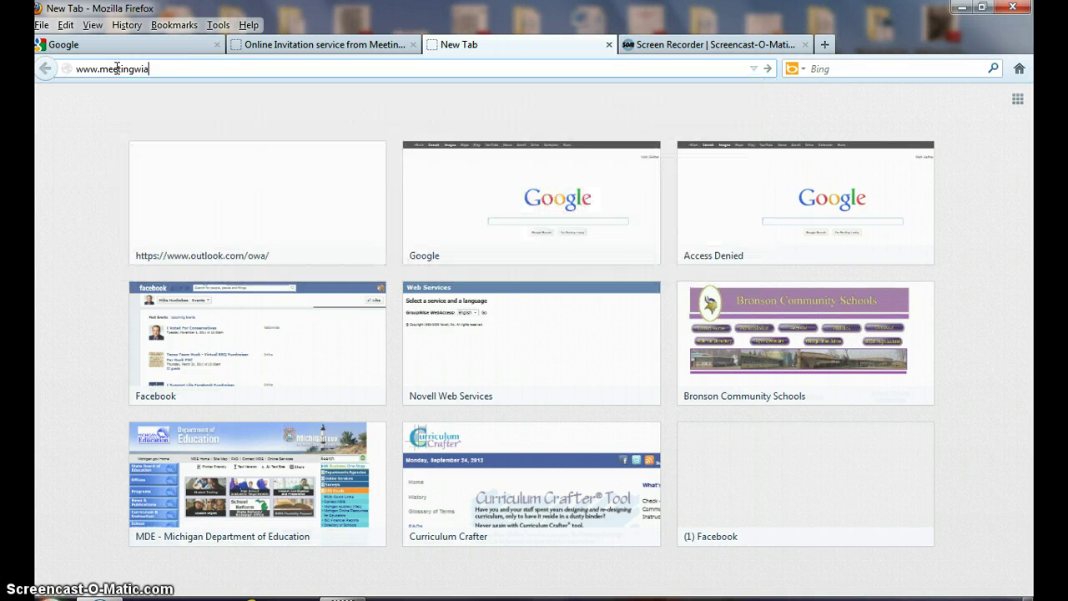
pyautogui.press('BackSpace')
pyautogui.write('zard.co')
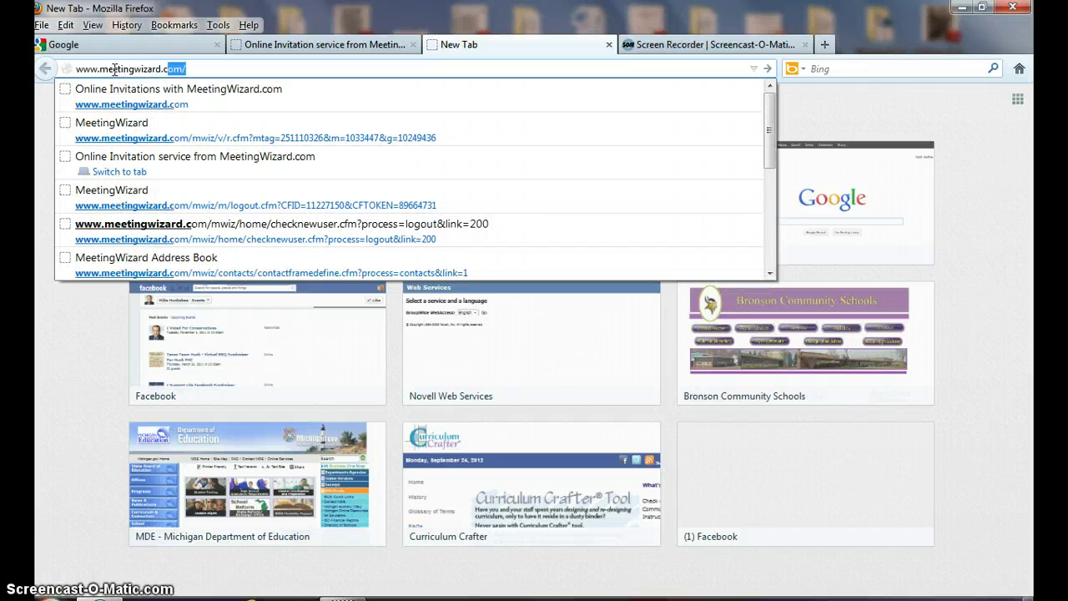
pyautogui.write('m')
pyautogui.press('Return')
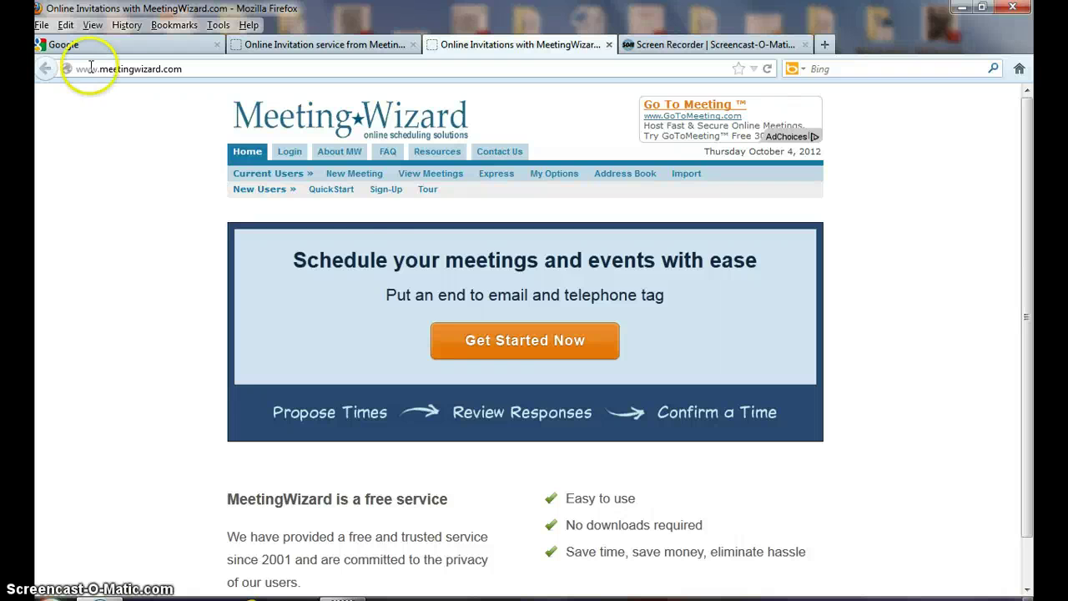
# Start a new meeting request with Get Started Now, choosing to propose one or more dates/times.
pyautogui.click(518, 338)
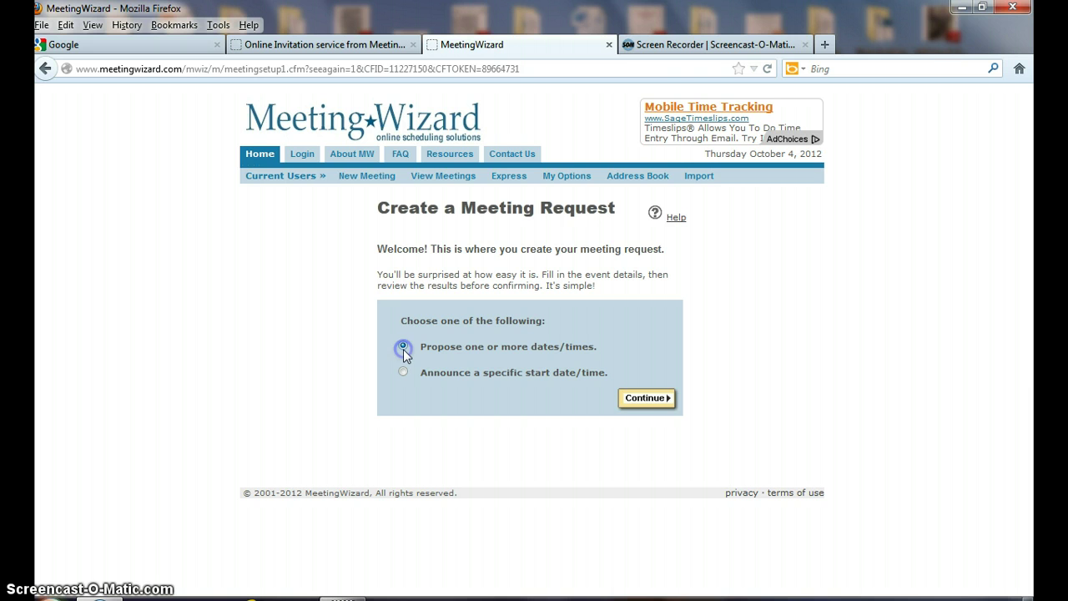
pyautogui.click(650, 407)
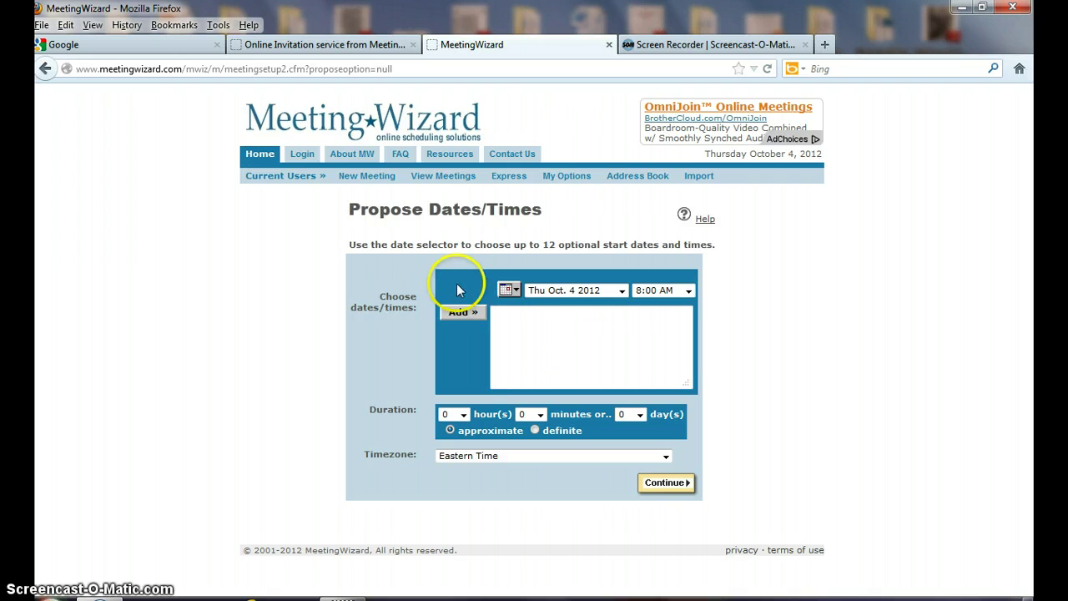
# Add Tue Oct. 9 2012 at 9:00 AM as a proposed meeting time.
pyautogui.click(623, 291)
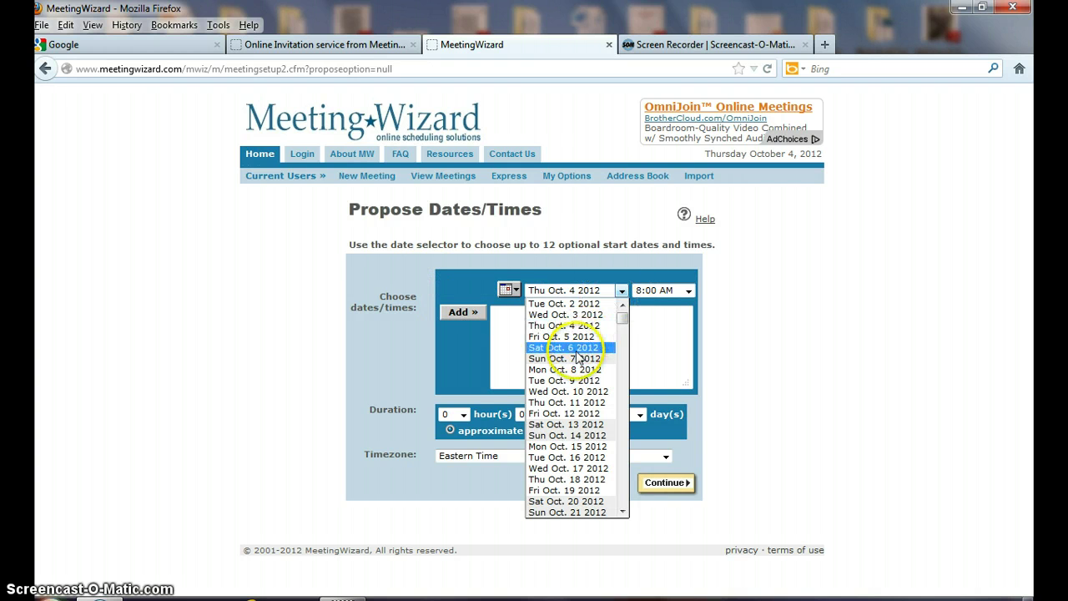
pyautogui.click(573, 381)
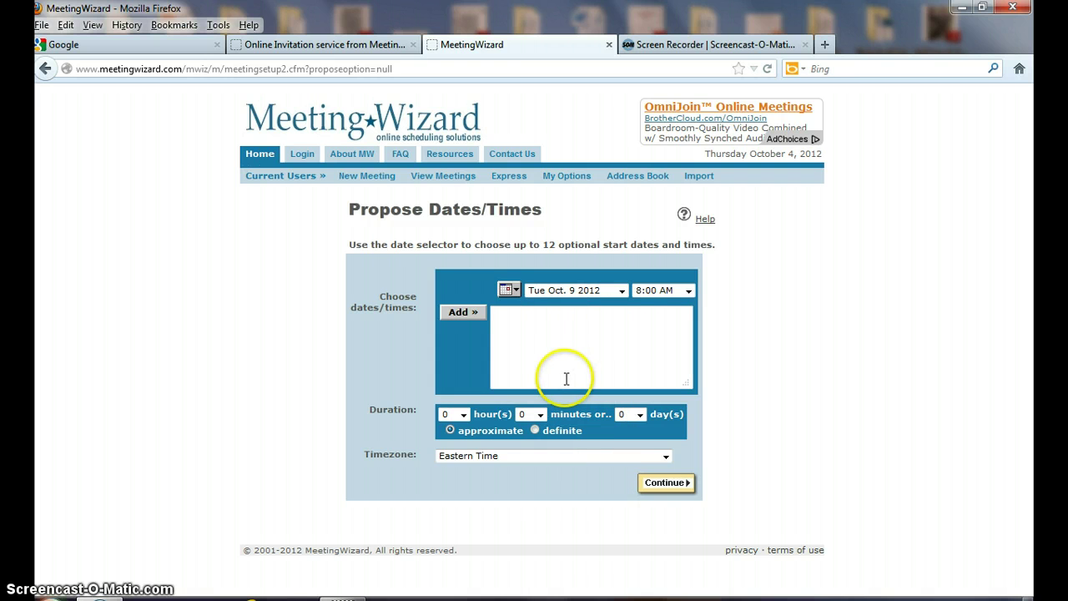
pyautogui.click(689, 291)
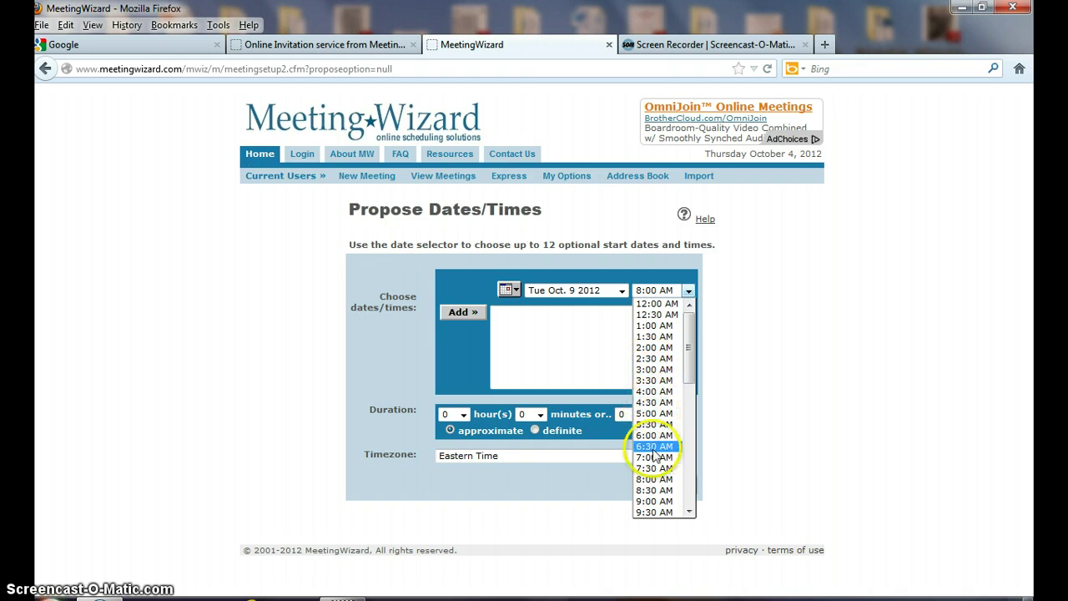
pyautogui.click(653, 501)
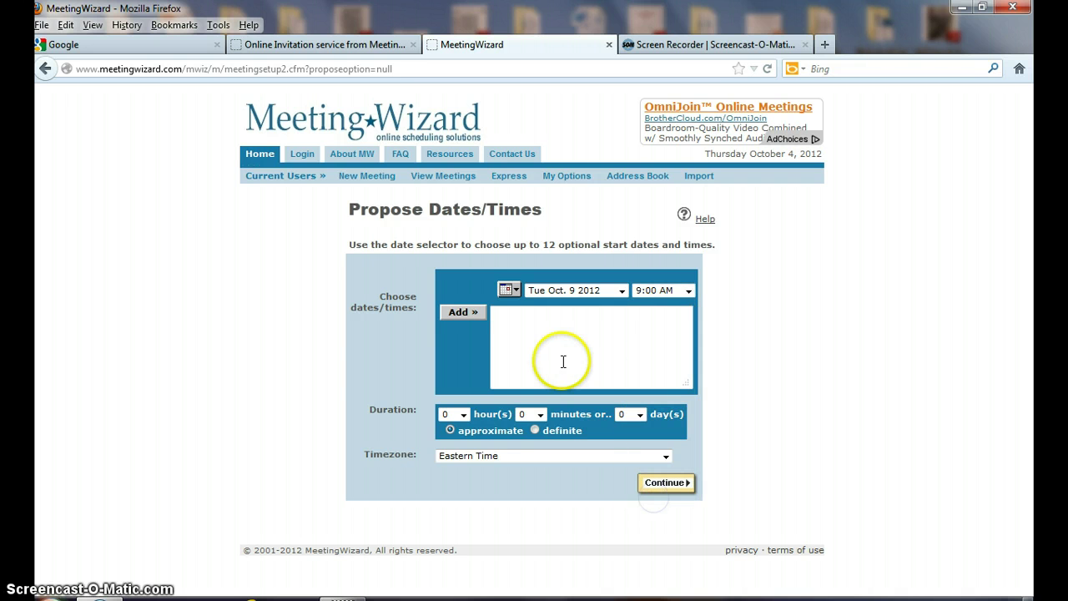
pyautogui.click(466, 313)
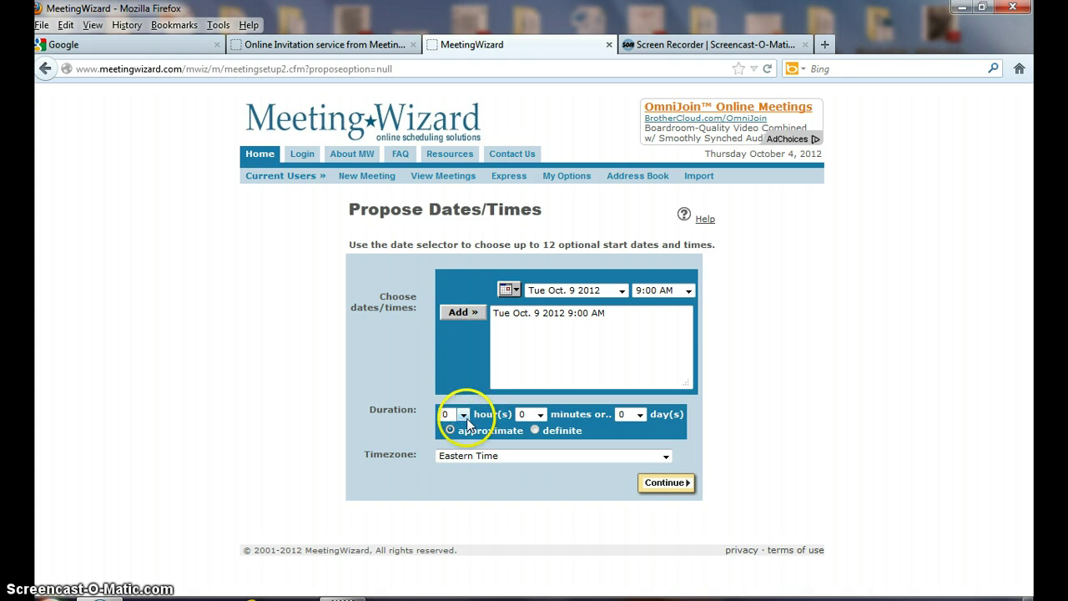
# Set the meeting duration to 30 minutes and continue to the event details.
pyautogui.click(540, 415)
pyautogui.click(534, 460)
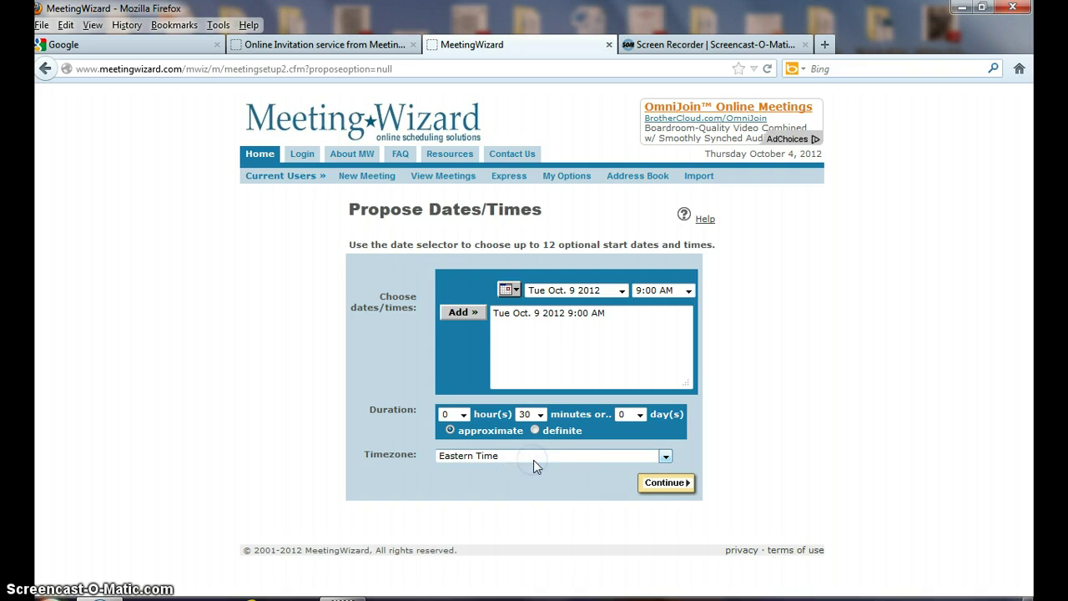
pyautogui.click(658, 488)
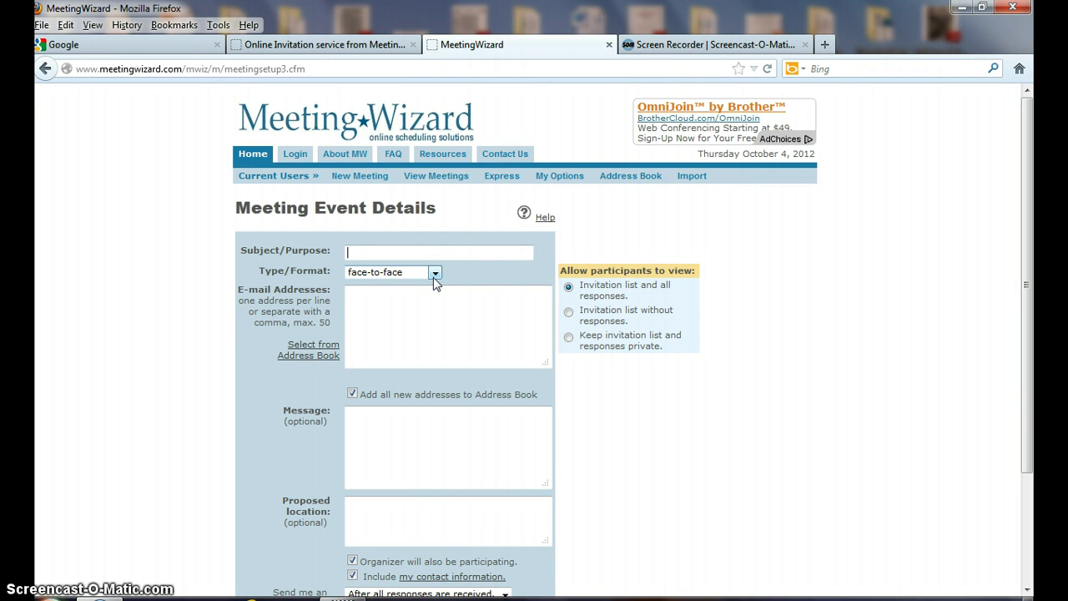
# Enter 'Ineeda IEP' as the subject and add the invitee's e-mail address.
pyautogui.write('Ineeda IEP Meeting')
pyautogui.click(345, 315)
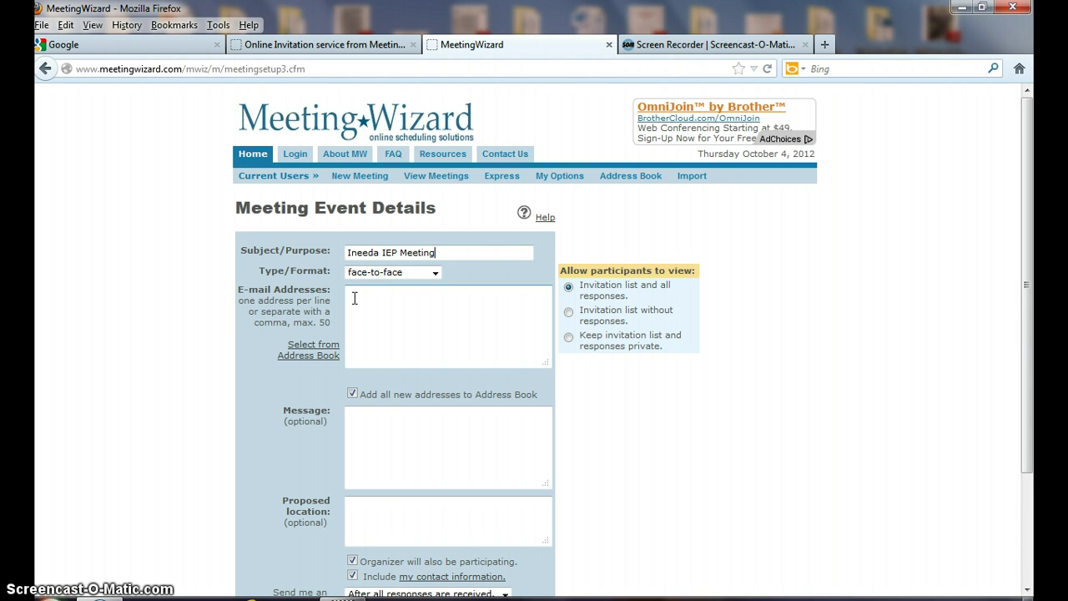
pyautogui.click(325, 342)
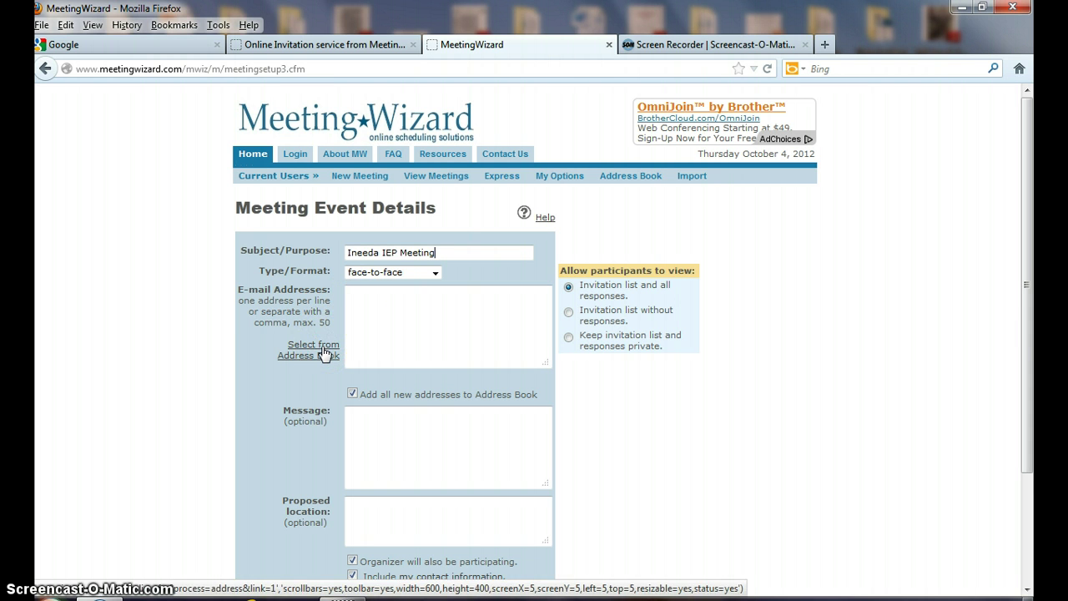
pyautogui.click(356, 293)
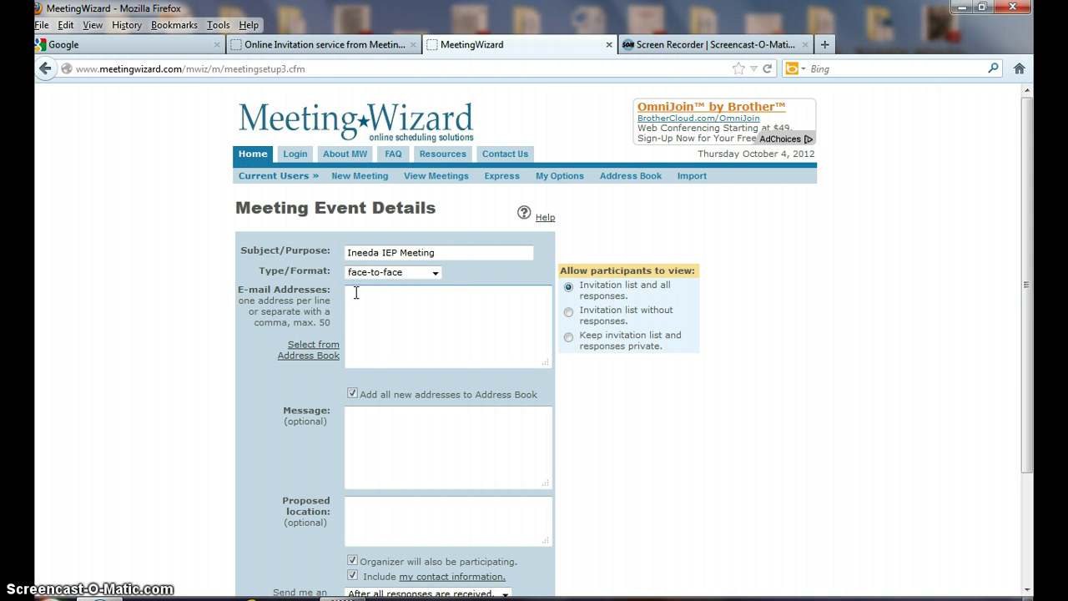
pyautogui.click(453, 311)
# Write a message saying an IEP meeting is needed about math progress and social problems.
pyautogui.click(349, 422)
pyautogui.write('We woul')
pyautogui.press('BackSpace')
pyautogui.press('BackSpace')
pyautogui.press('BackSpace')
pyautogui.press('BackSpace')
pyautogui.write('need ')
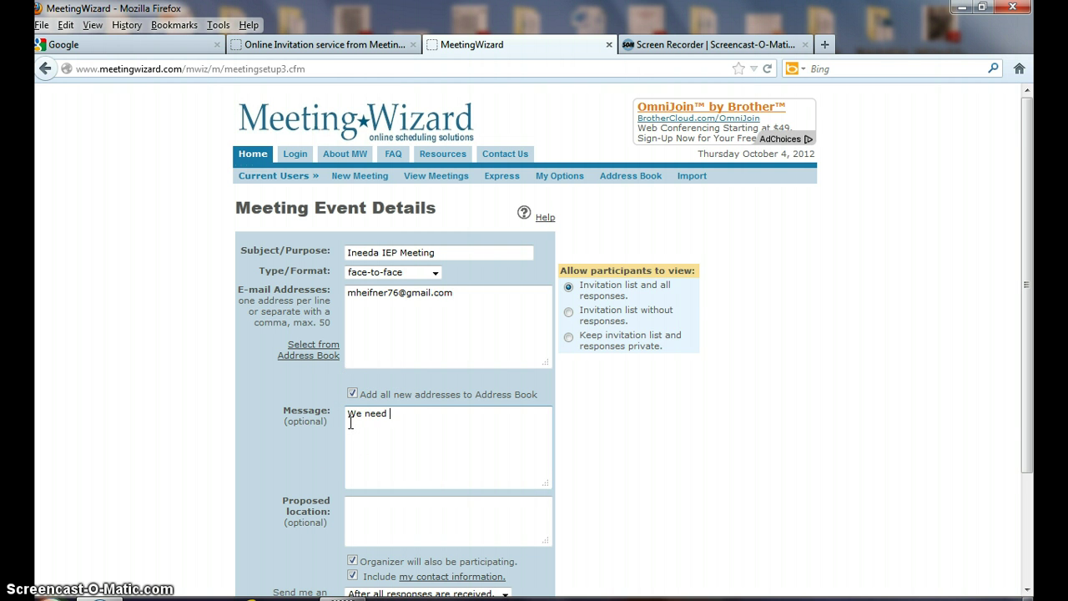
pyautogui.write('to meet for an IEP meeting ')
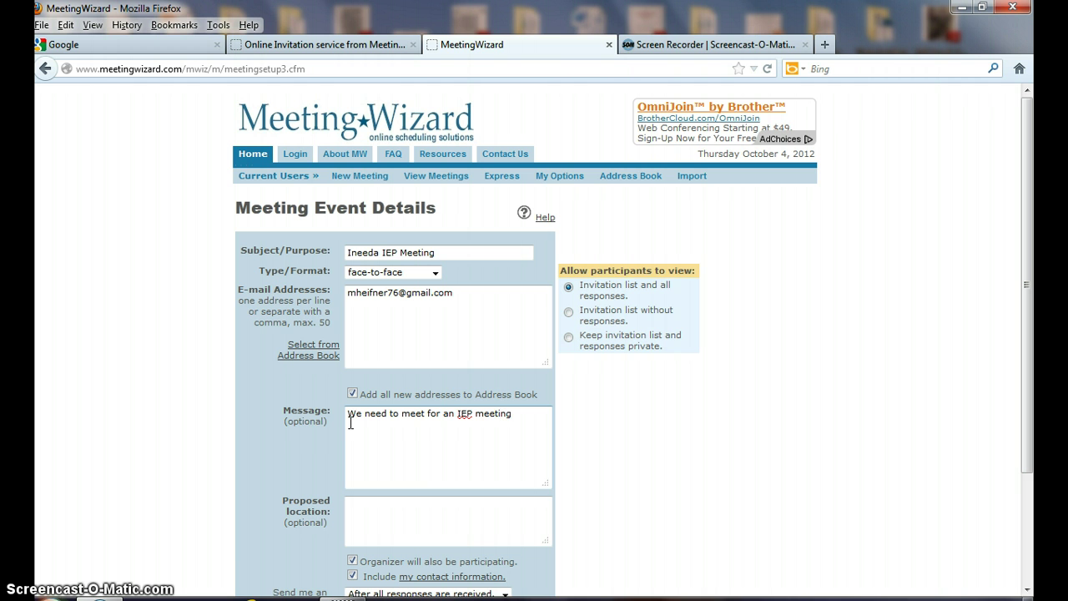
pyautogui.write('on Ineeda.  Math progre')
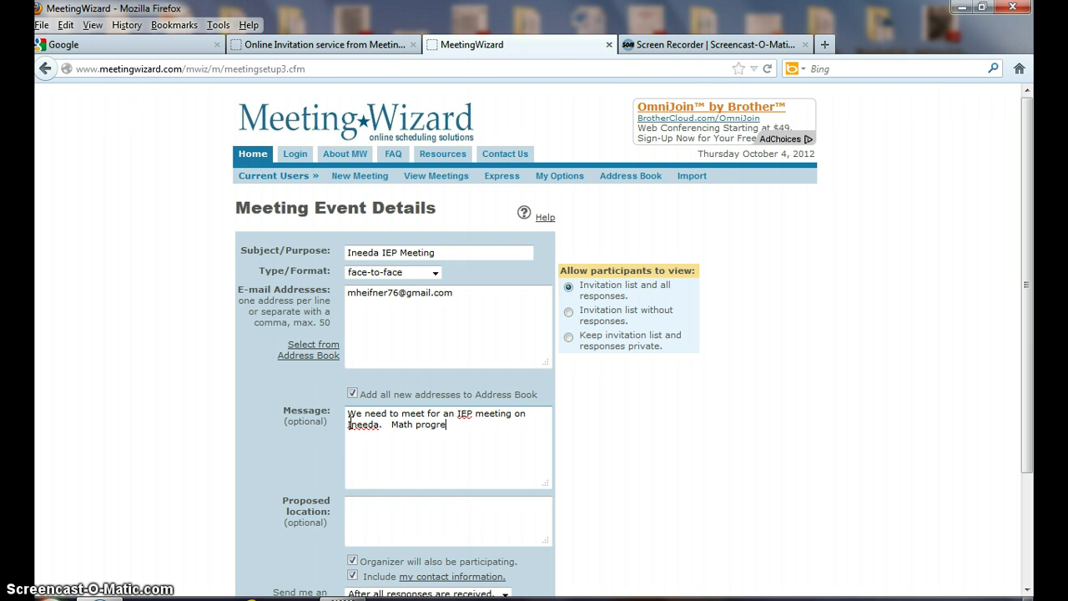
pyautogui.write('ss and social problems')
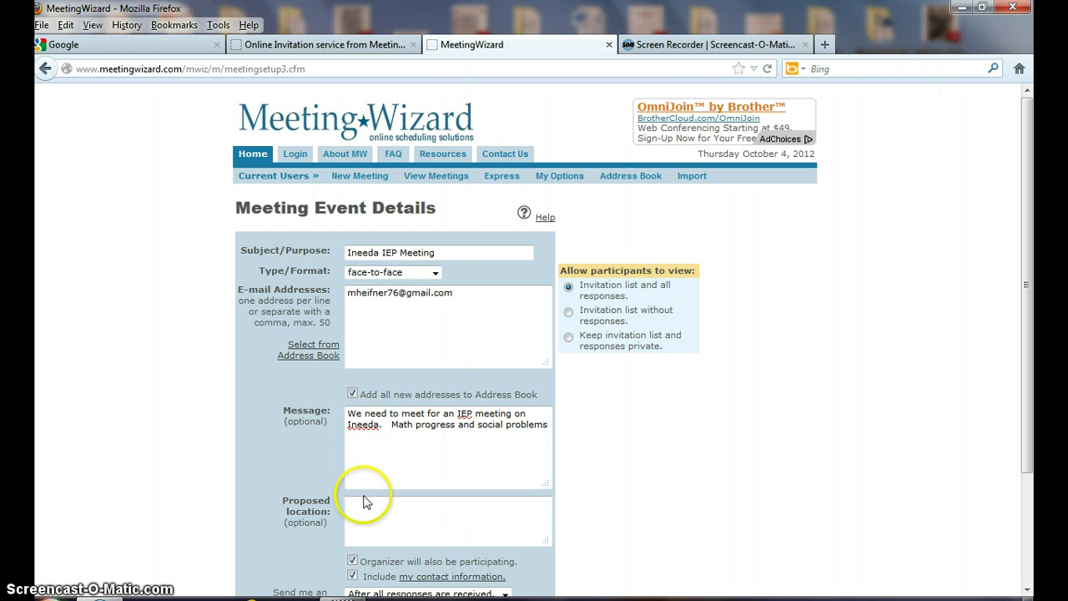
# Set the proposed location to Chicago Street School Educator's Conference Room.
pyautogui.click(365, 504)
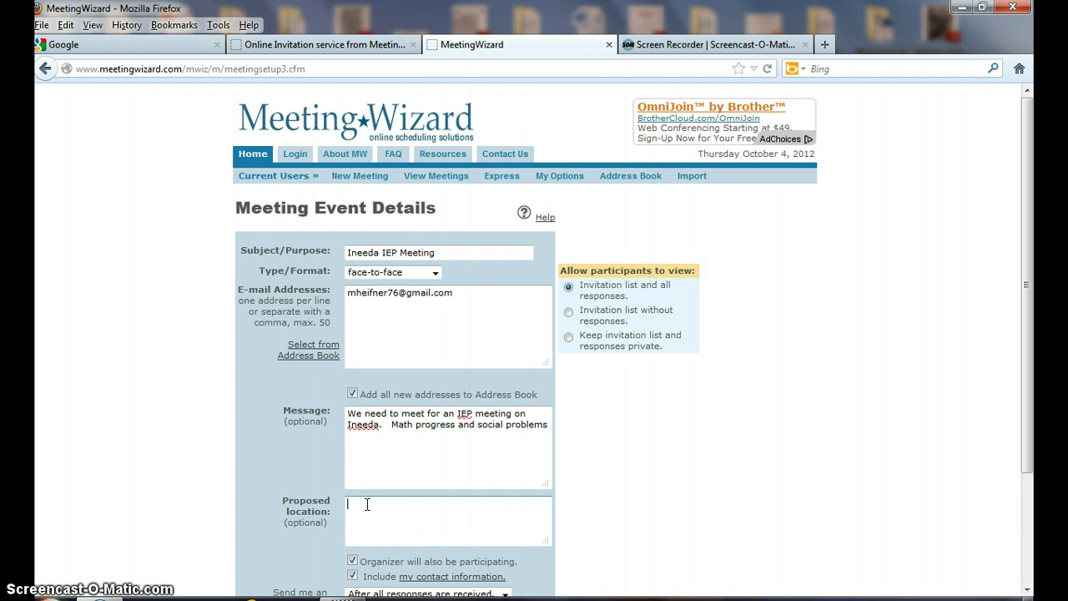
pyautogui.write("Chicago Street School Educator's Conferenc")
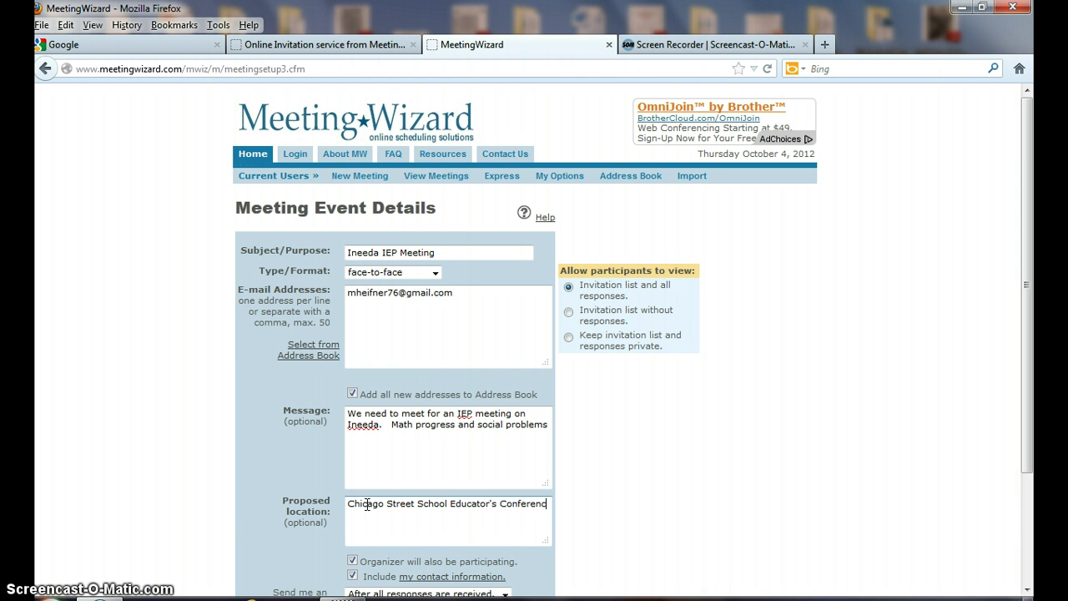
pyautogui.write('e Room')
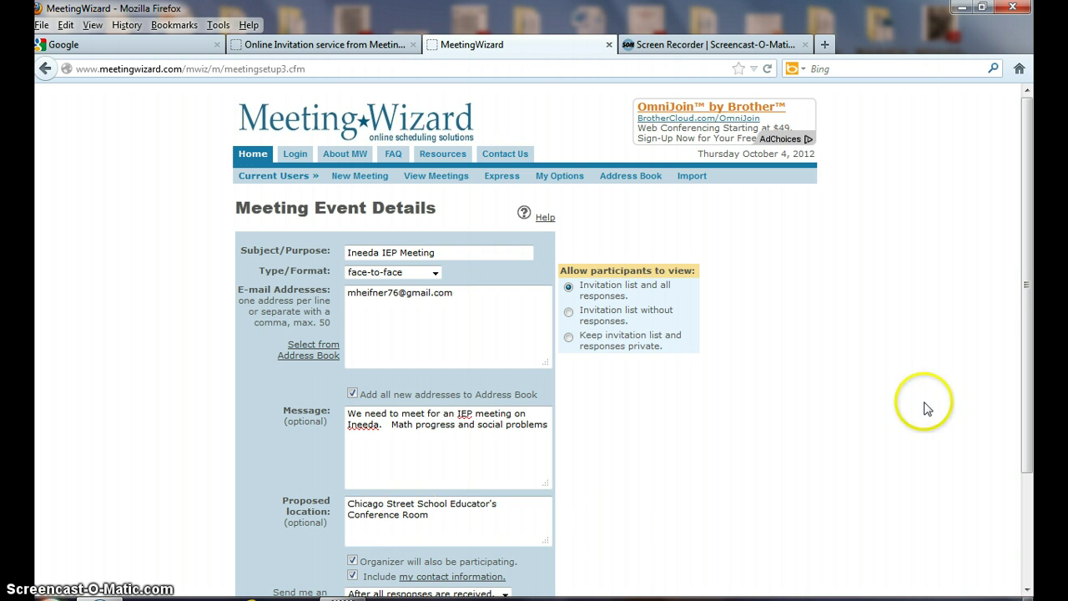
pyautogui.moveTo(1026, 287); pyautogui.dragTo(1033, 427)
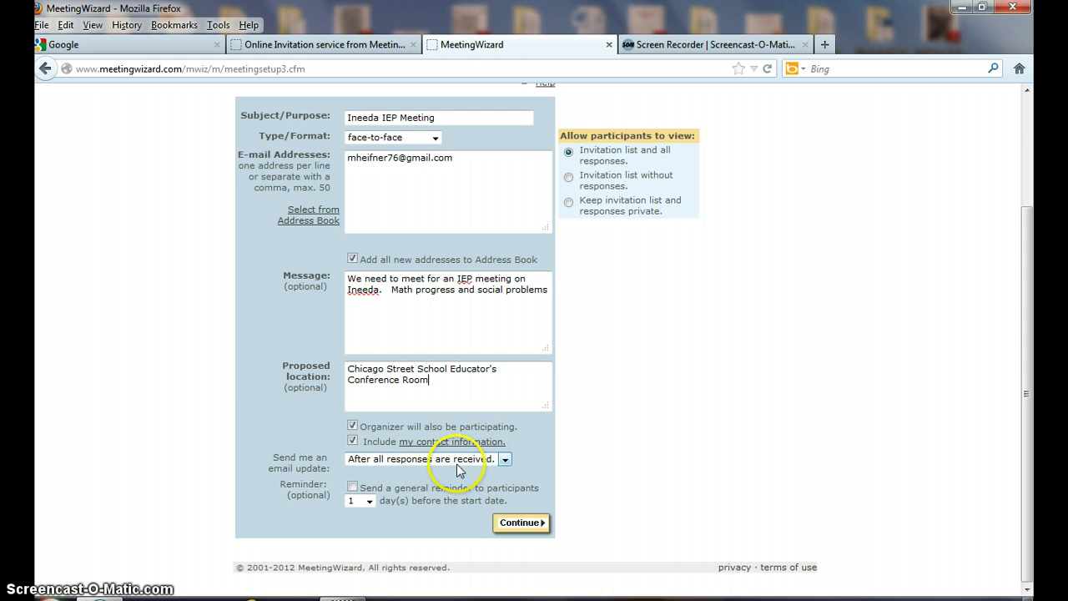
# Keep update e-mails after all responses are received and the reminder at 1 day, then continue.
pyautogui.click(503, 461)
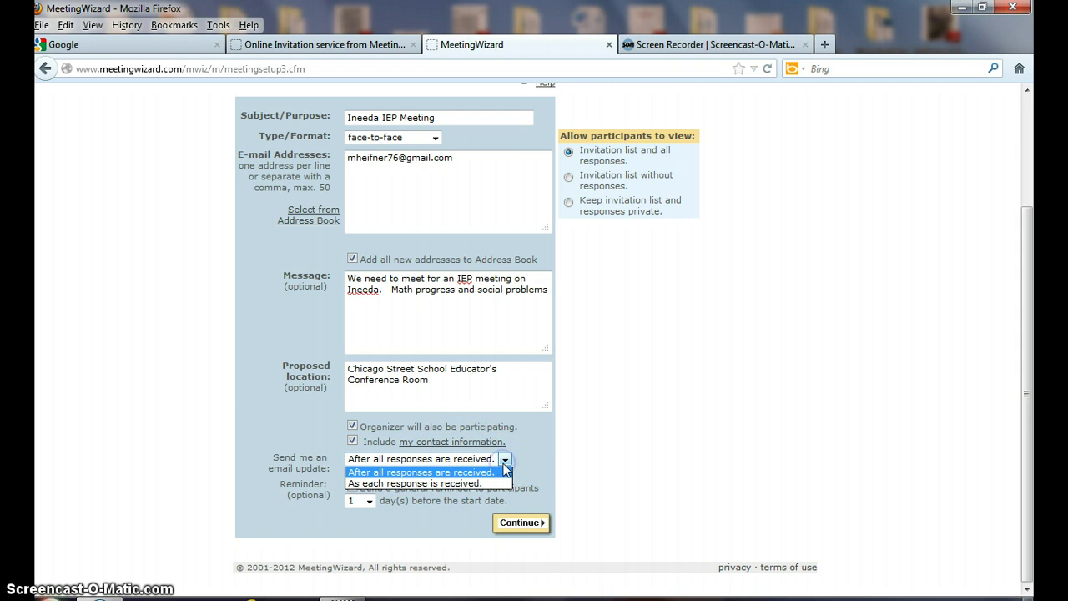
pyautogui.click(503, 470)
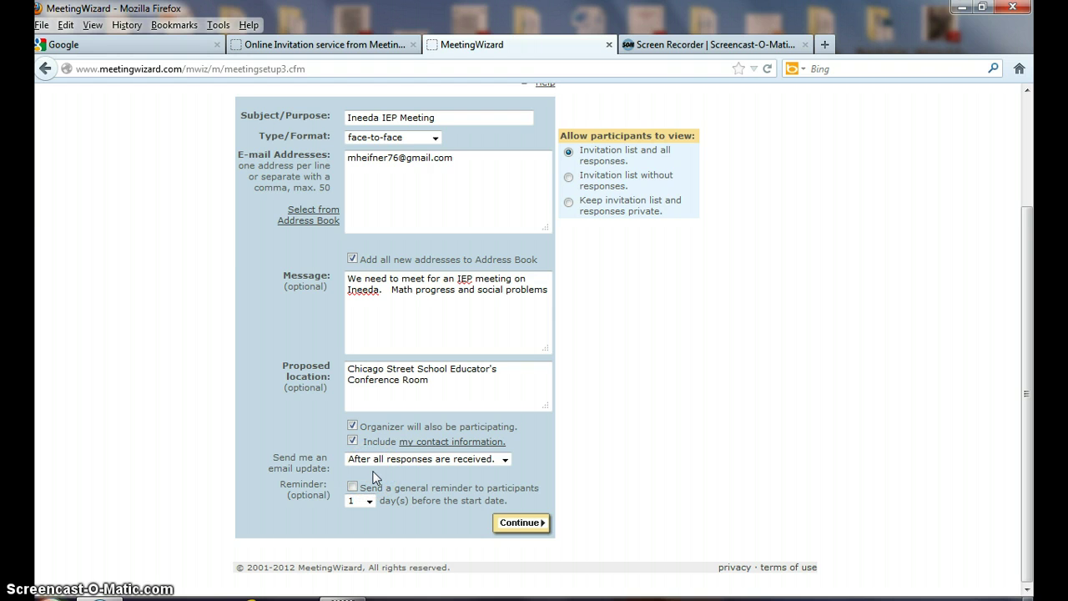
pyautogui.click(370, 504)
pyautogui.click(368, 501)
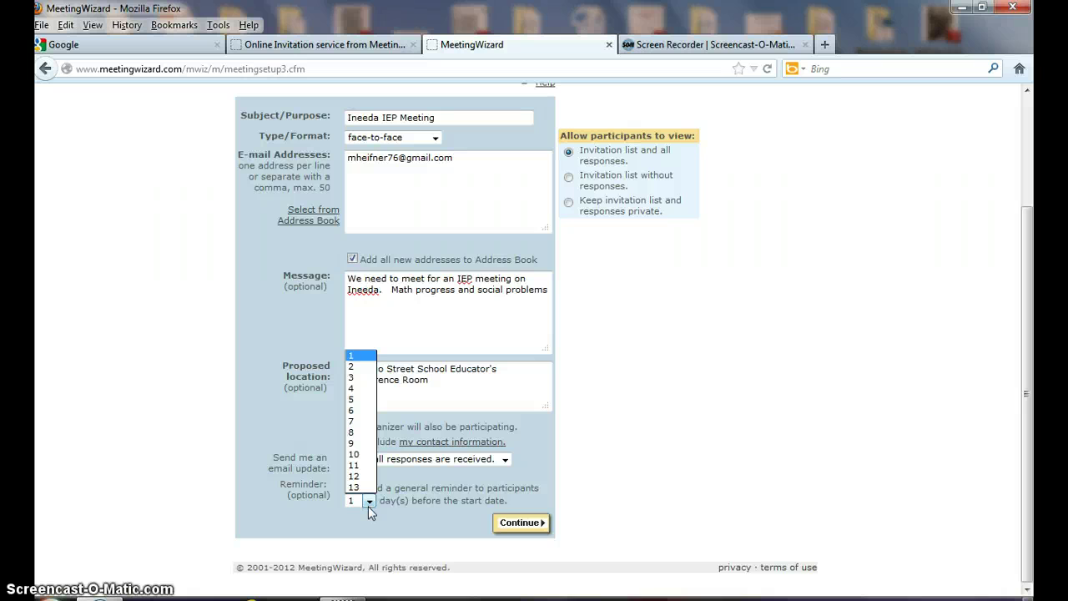
pyautogui.click(368, 503)
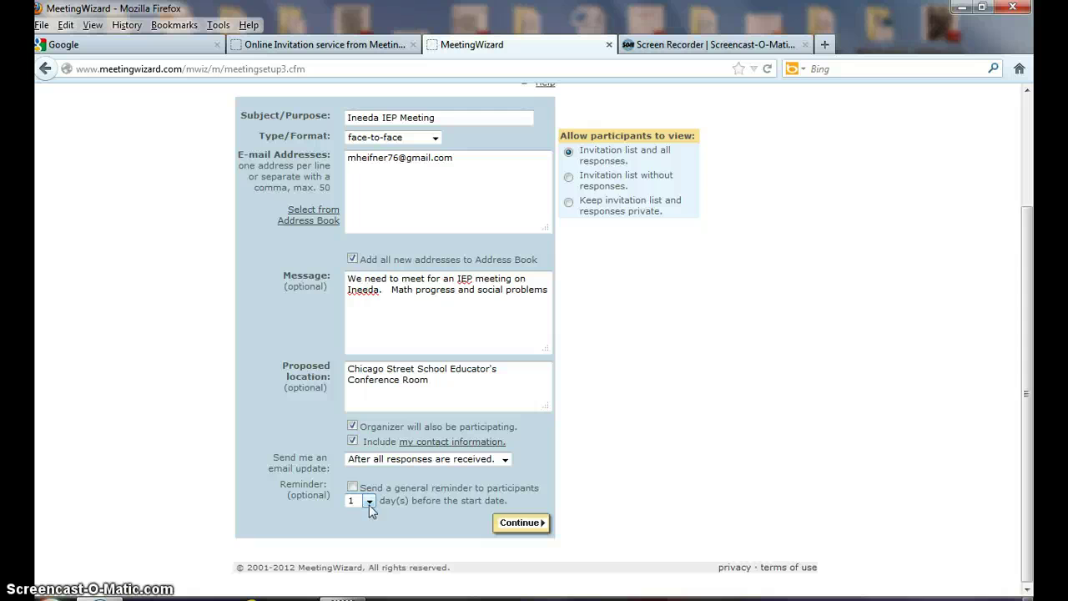
pyautogui.click(519, 526)
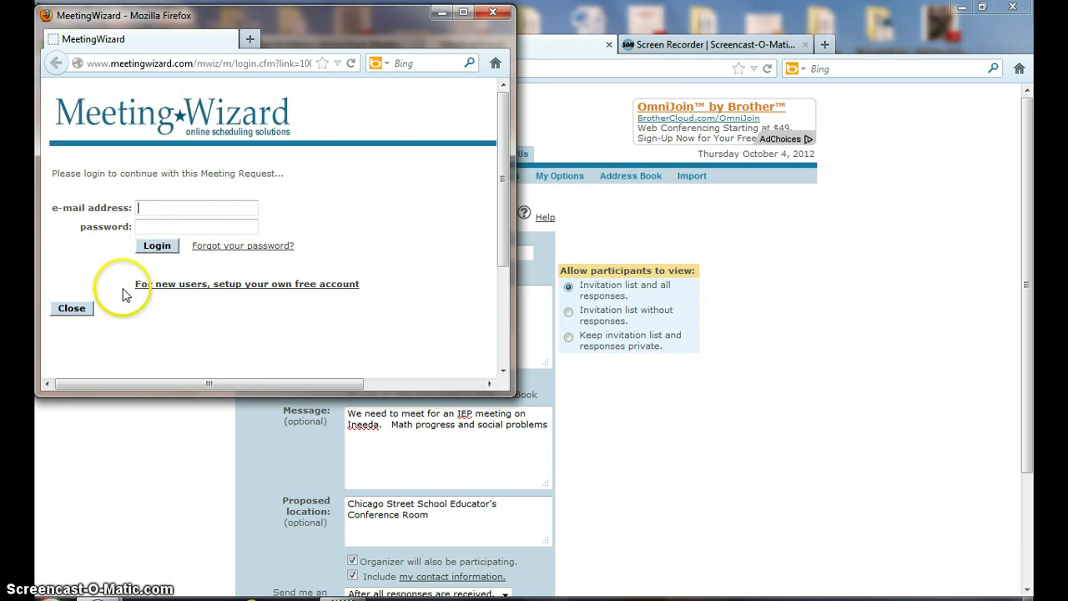
# Start a new free account and enter the organizer's first name, last name and e-mail.
pyautogui.click(156, 287)
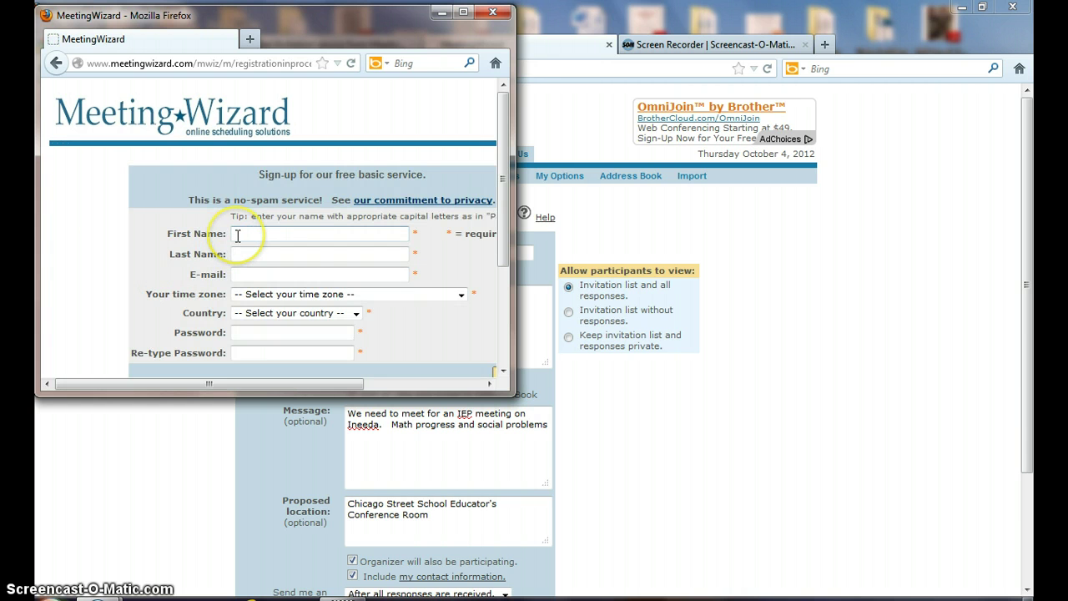
pyautogui.click(238, 235)
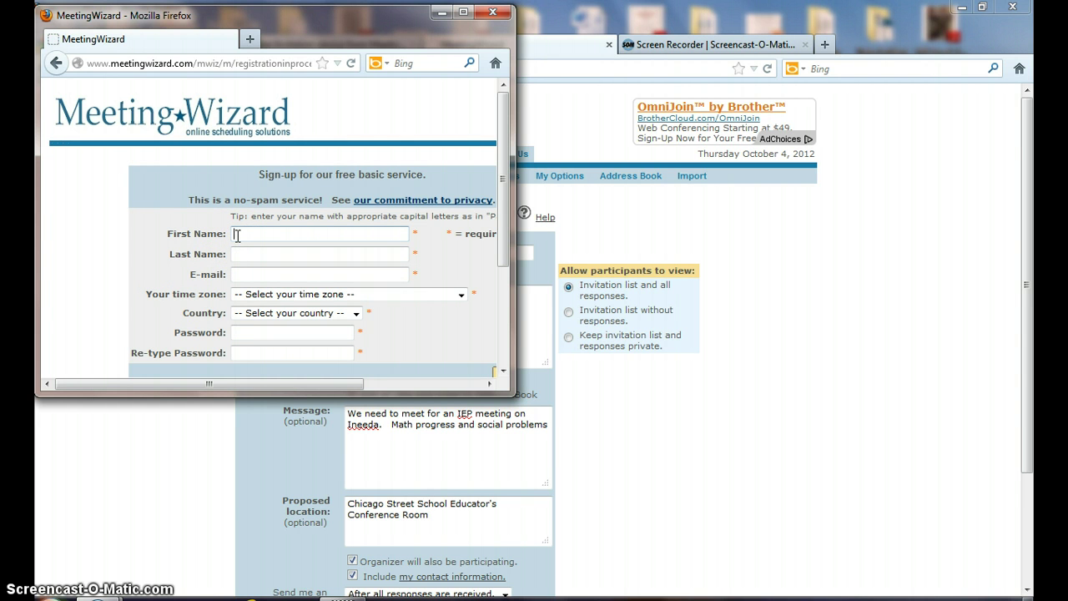
pyautogui.press('Tab')
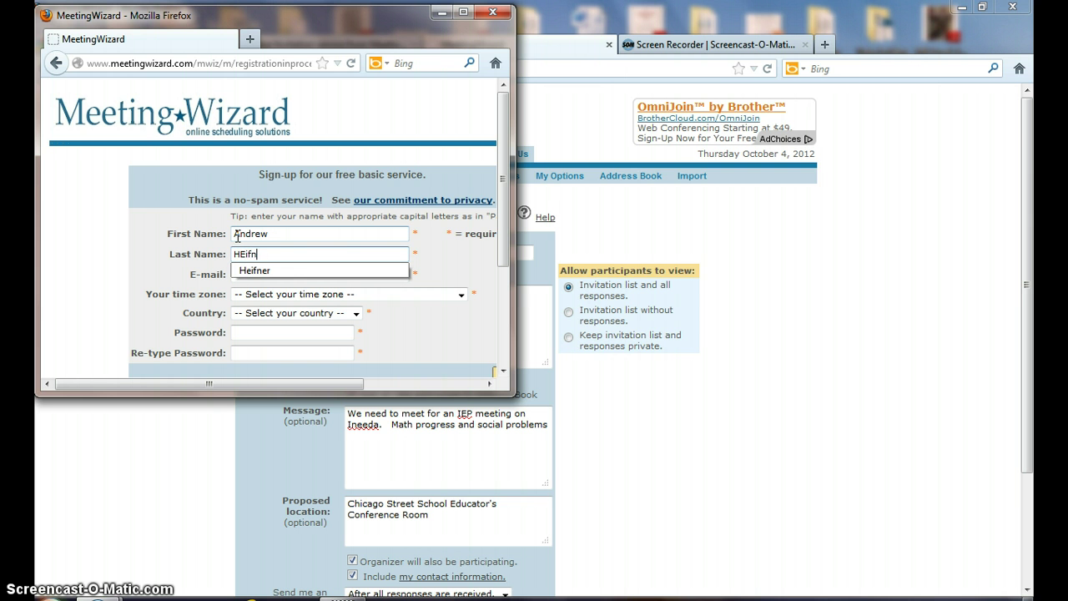
pyautogui.press('Tab')
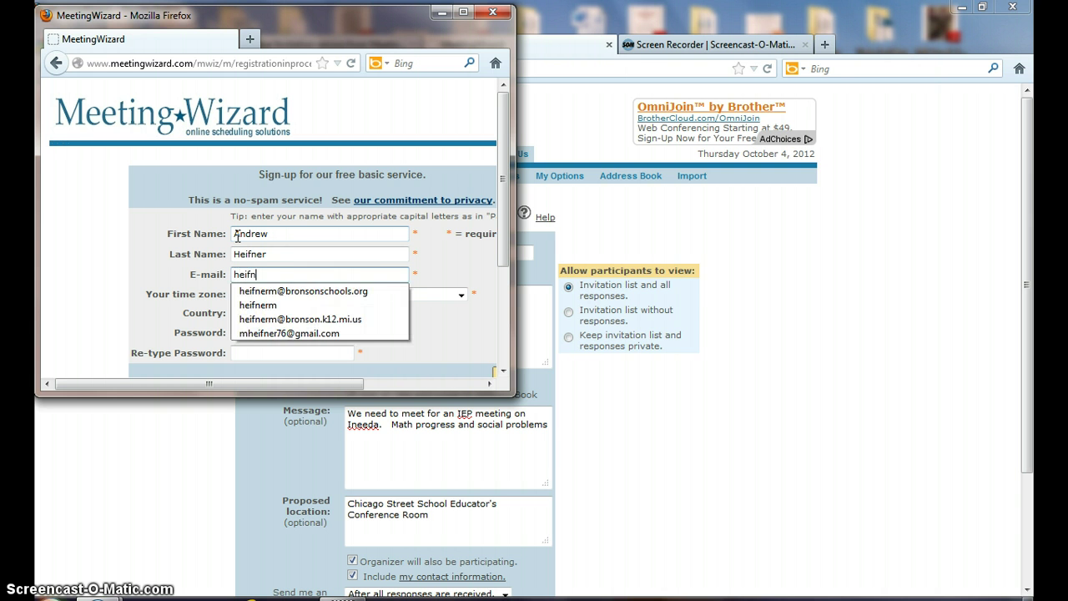
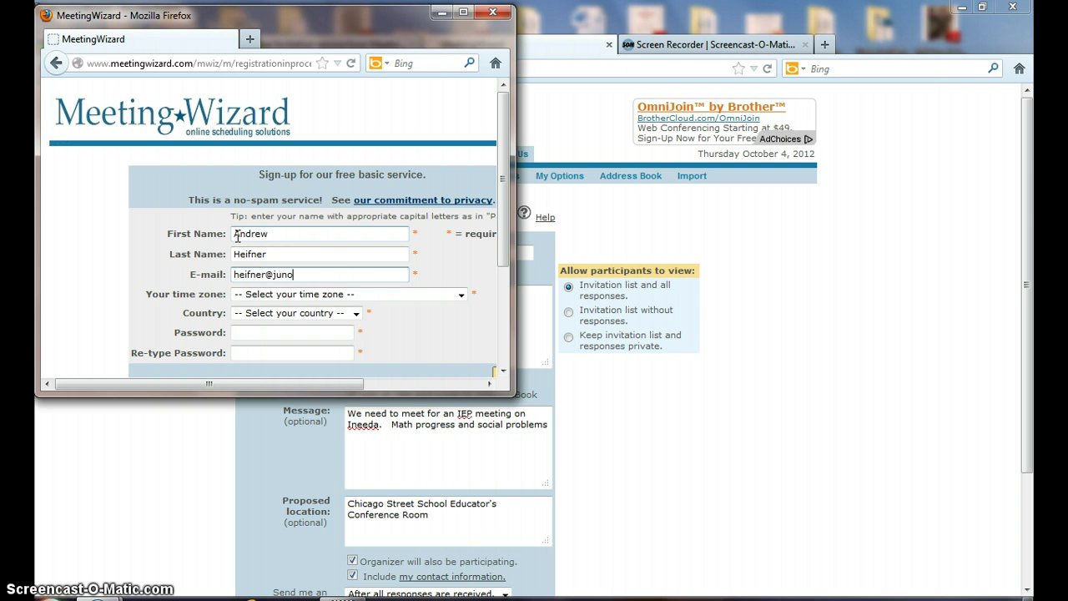
# Choose Eastern Time and United States, then enter and confirm the account password.
pyautogui.click(462, 294)
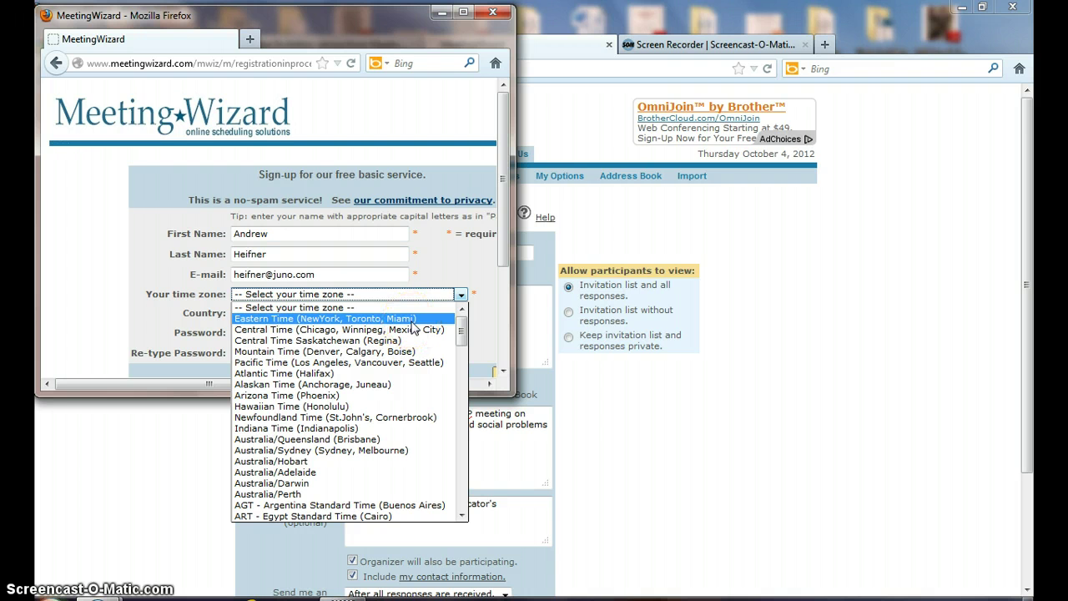
pyautogui.click(411, 321)
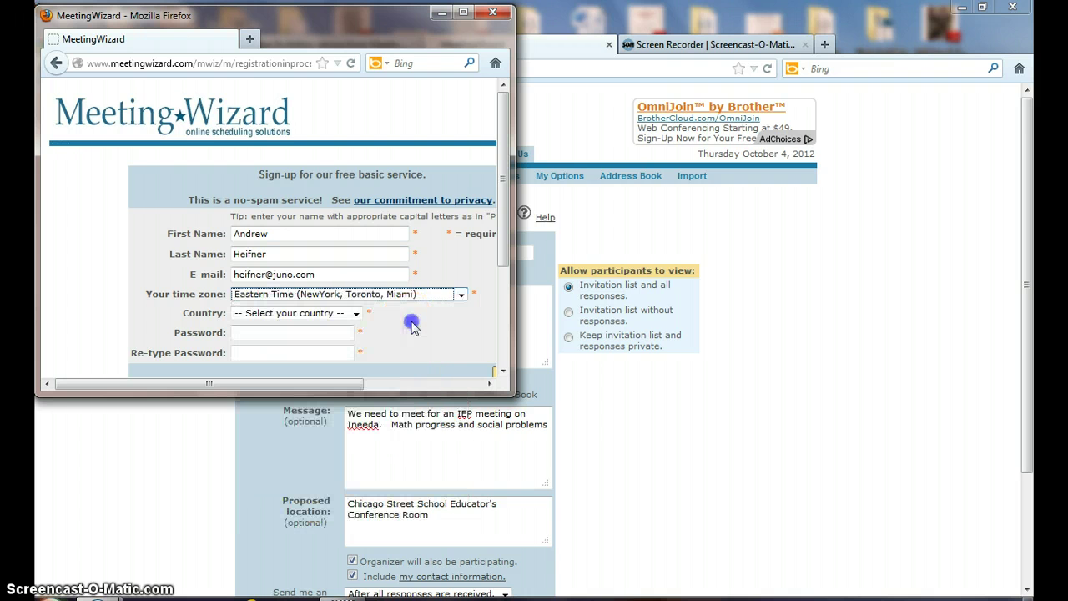
pyautogui.click(355, 316)
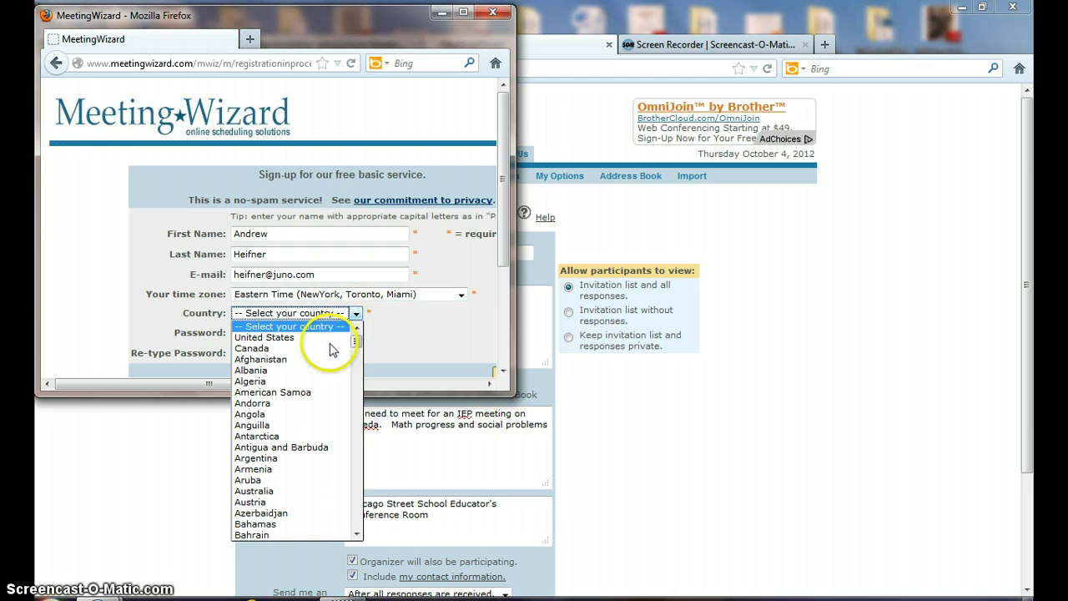
pyautogui.click(320, 336)
pyautogui.click(333, 334)
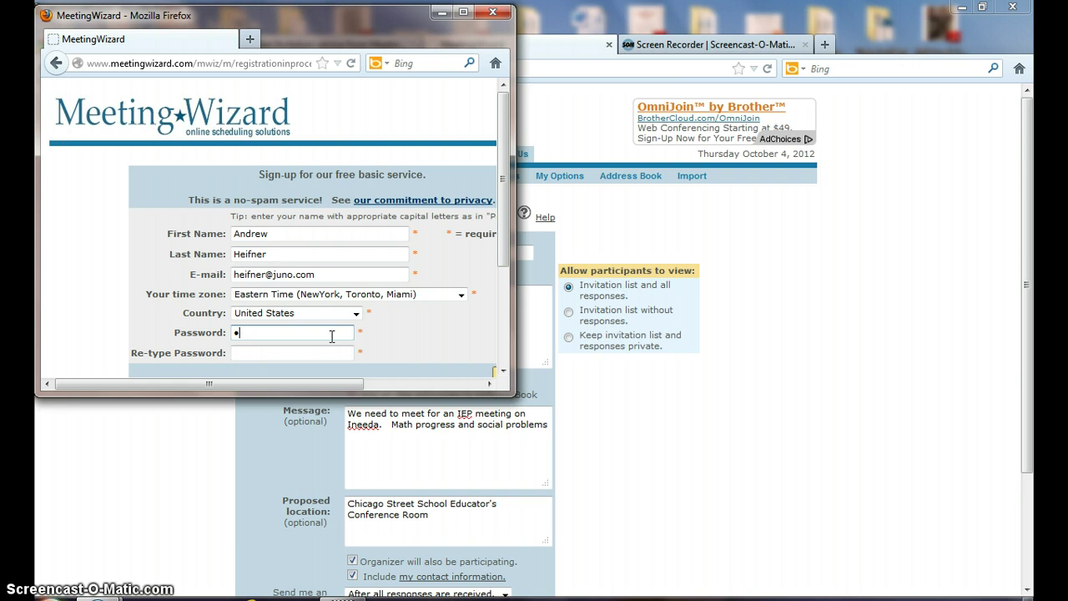
pyautogui.click(281, 355)
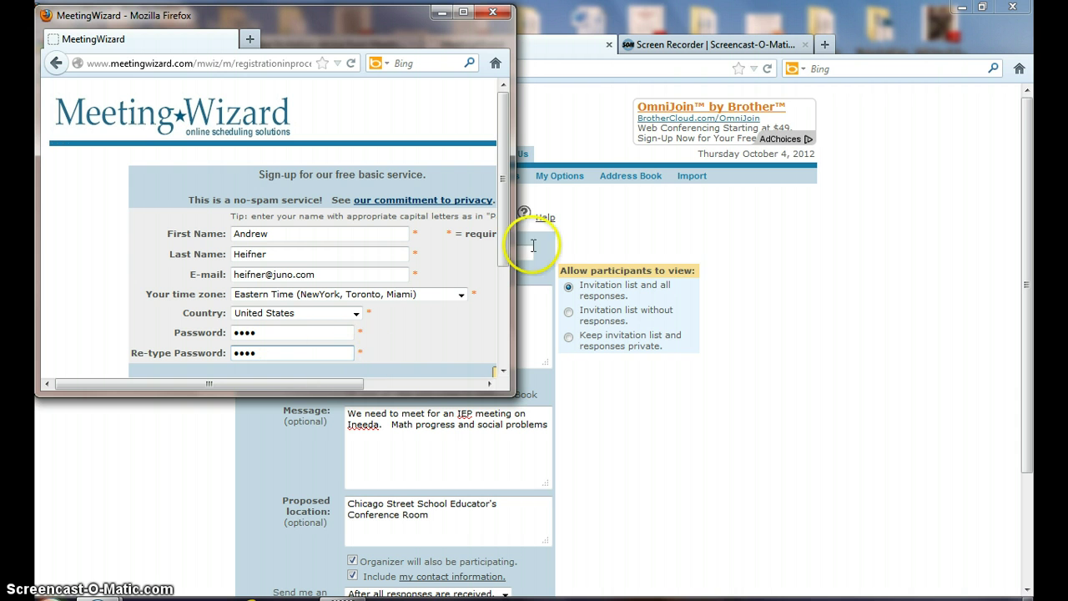
pyautogui.moveTo(503, 222); pyautogui.dragTo(503, 299)
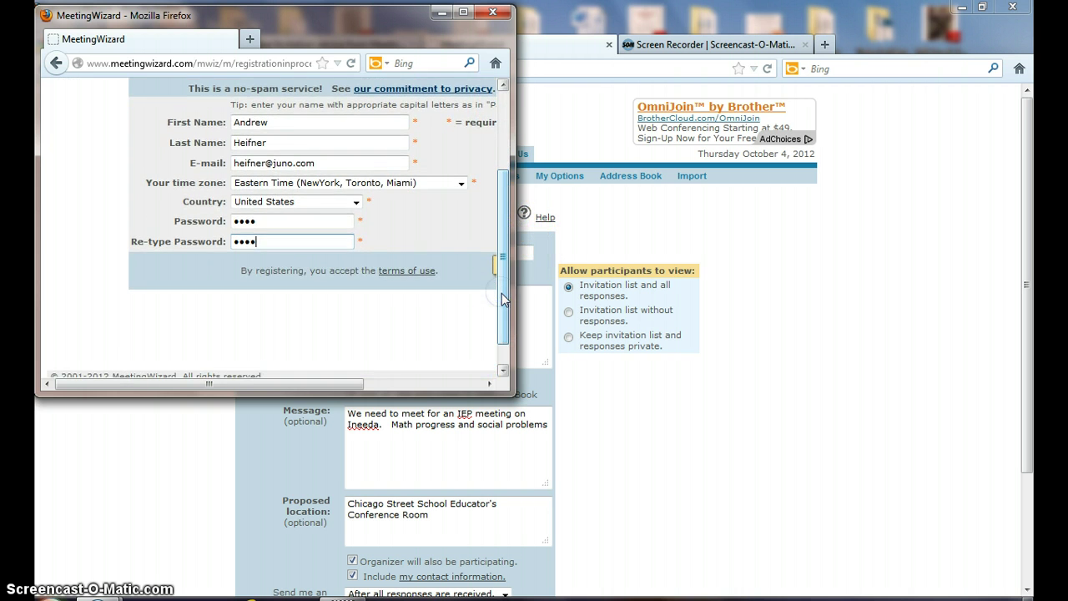
pyautogui.click(439, 304)
pyautogui.moveTo(513, 263); pyautogui.dragTo(717, 291)
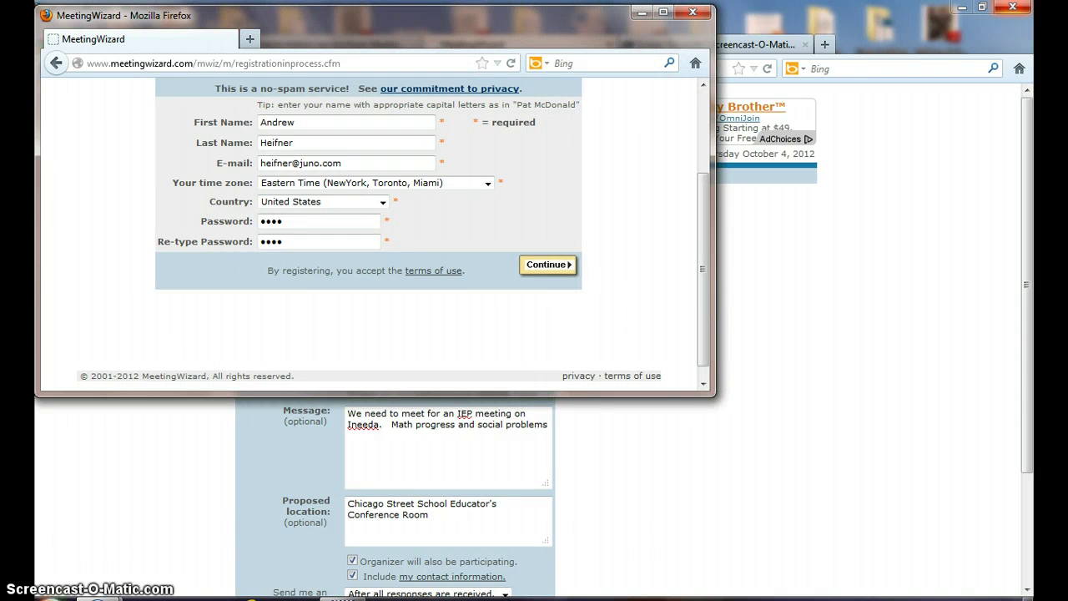
pyautogui.scroll(-1, 550, 251)
# Submit the sign-up, let Firefox remember the password, and close the welcome page.
pyautogui.click(547, 252)
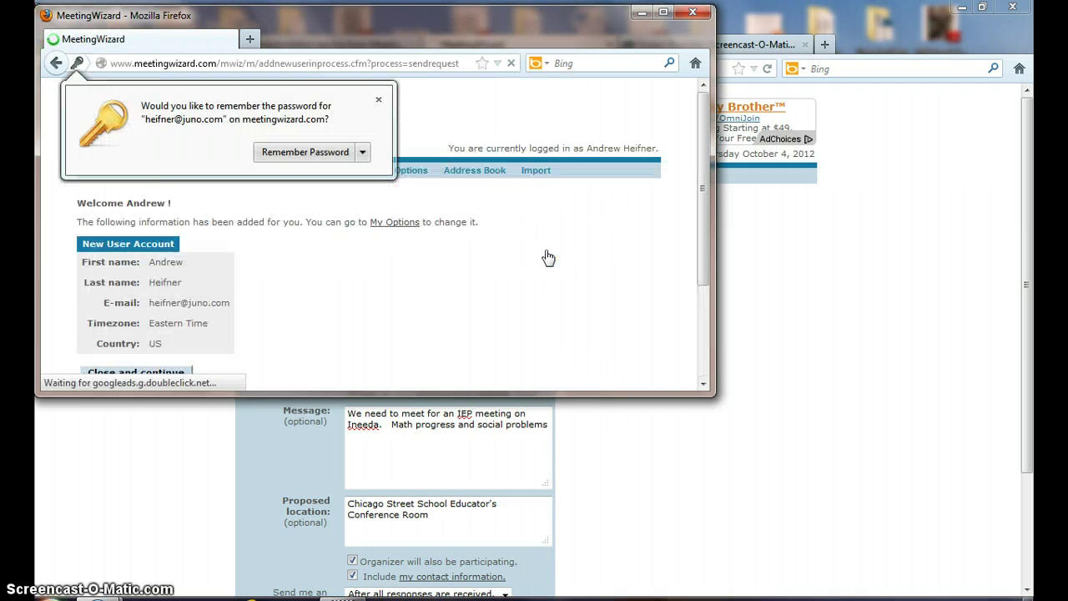
pyautogui.click(332, 154)
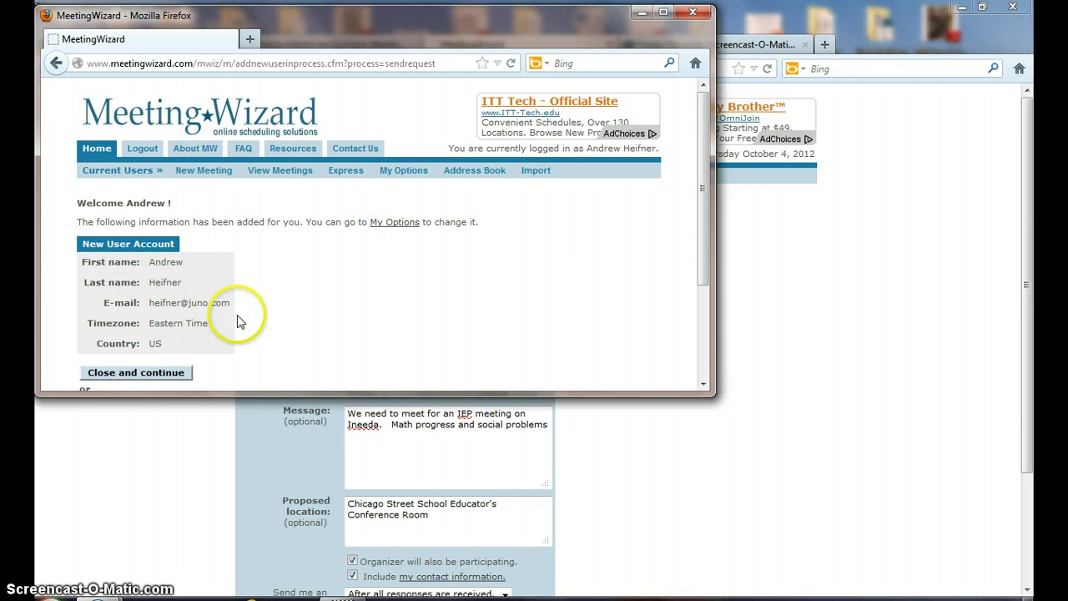
pyautogui.moveTo(702, 152); pyautogui.dragTo(708, 218)
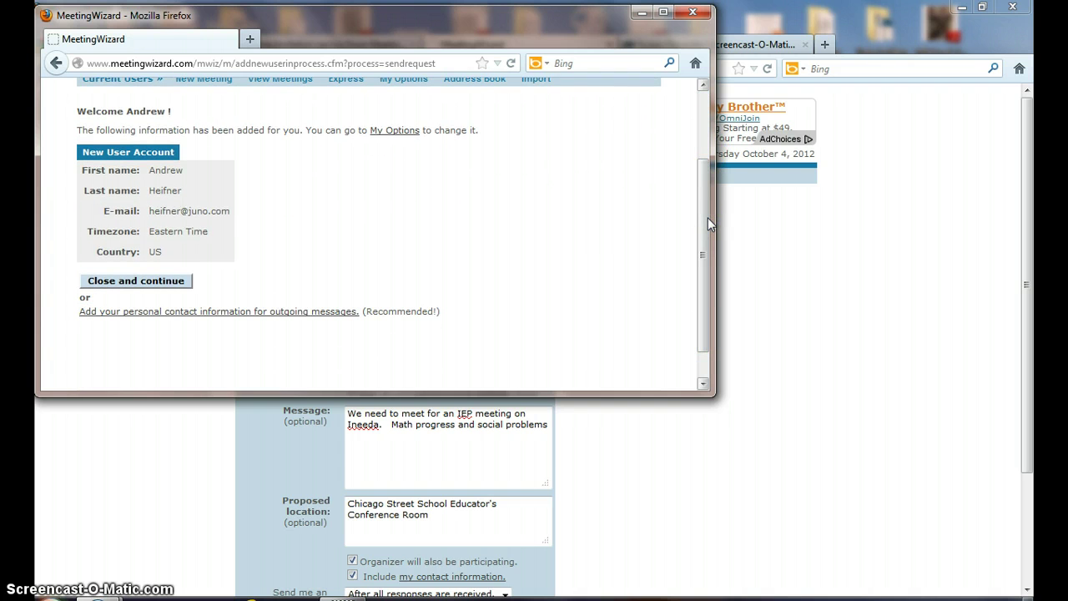
pyautogui.click(171, 282)
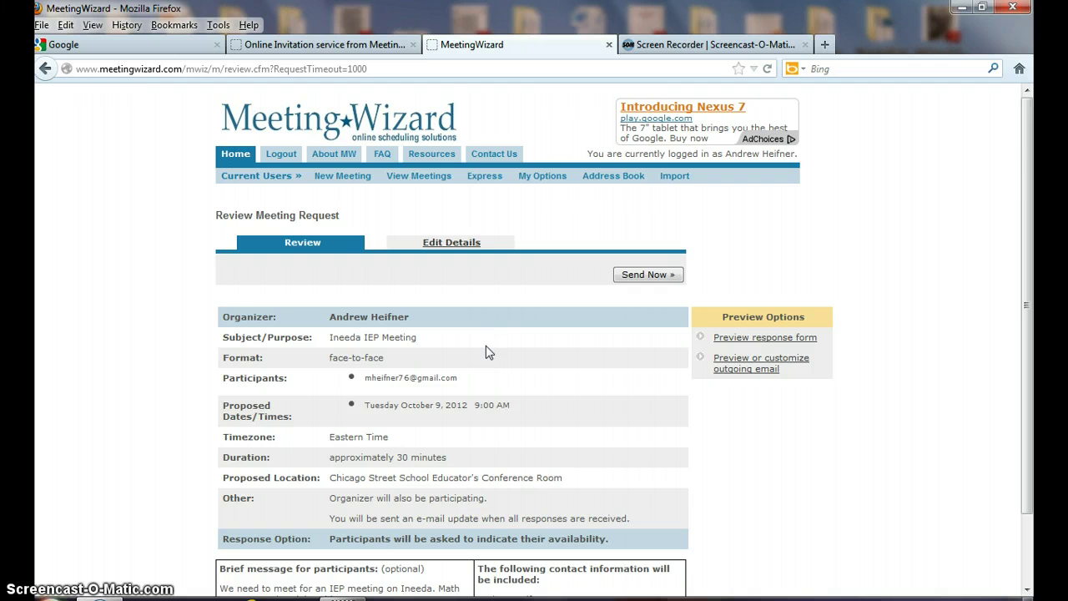
# Scroll through the Review Meeting Request summary, then switch to Edit Details.
pyautogui.moveTo(1026, 173); pyautogui.dragTo(1033, 265)
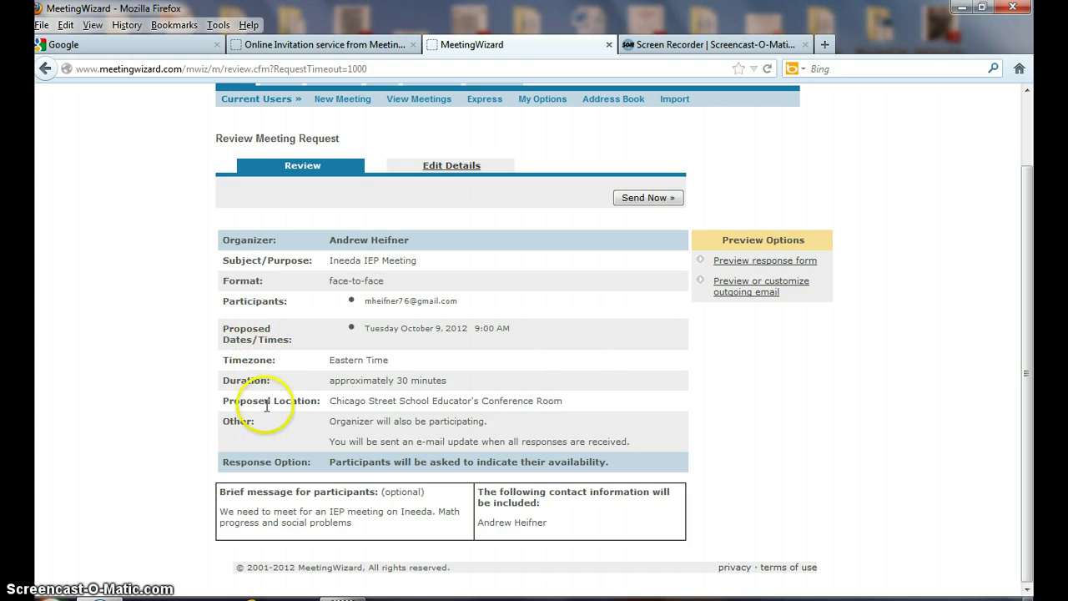
pyautogui.click(439, 168)
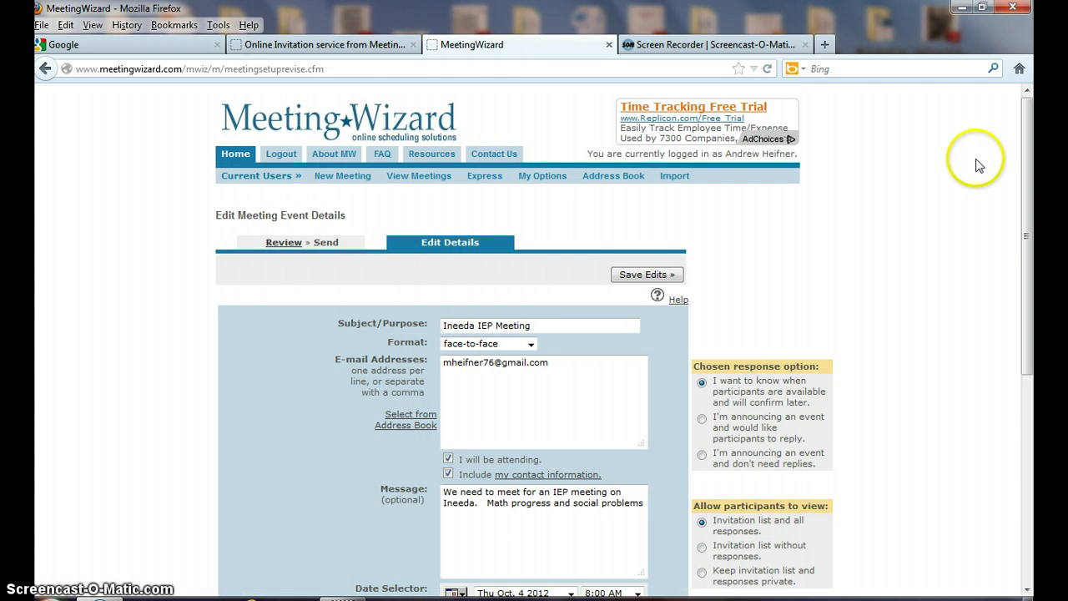
# Add Thu Oct. 4 2012 8:00 AM and Tue Oct. 16 2012 3:00 AM to the chosen dates.
pyautogui.moveTo(1035, 153); pyautogui.dragTo(1027, 307)
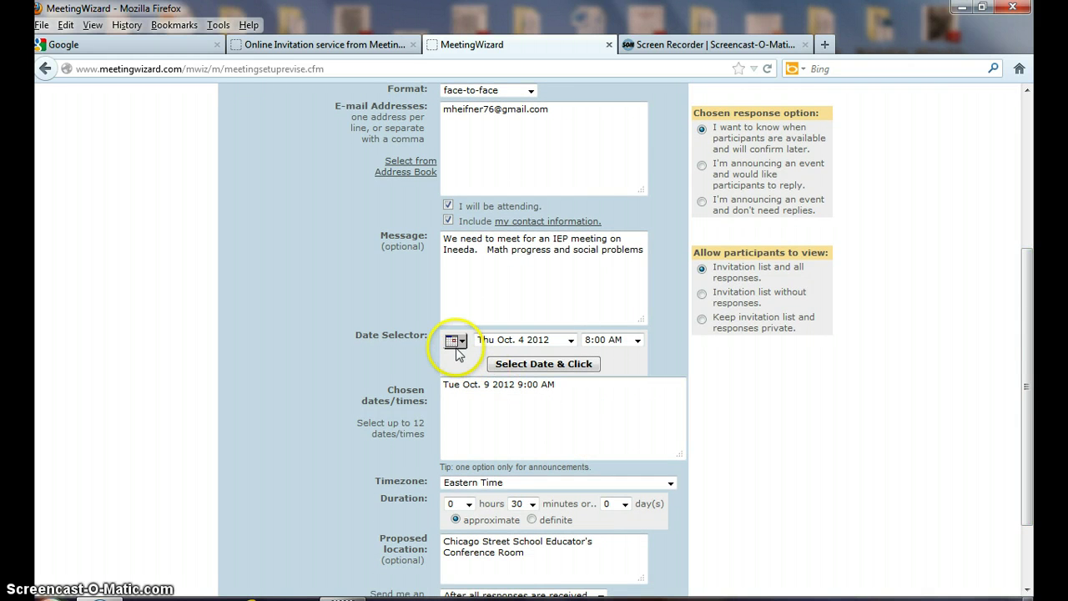
pyautogui.click(509, 367)
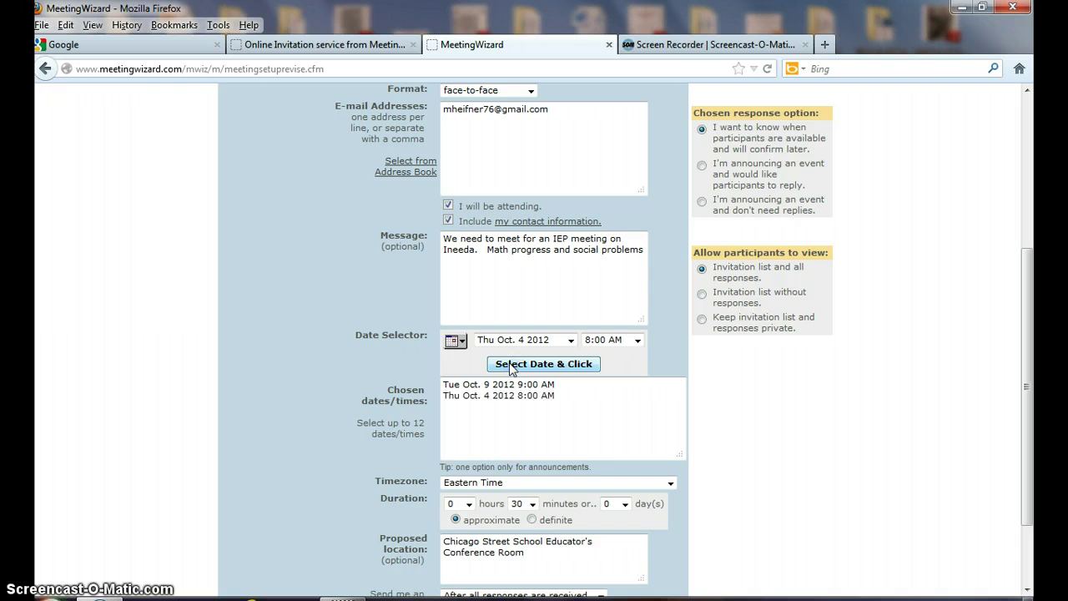
pyautogui.click(506, 385)
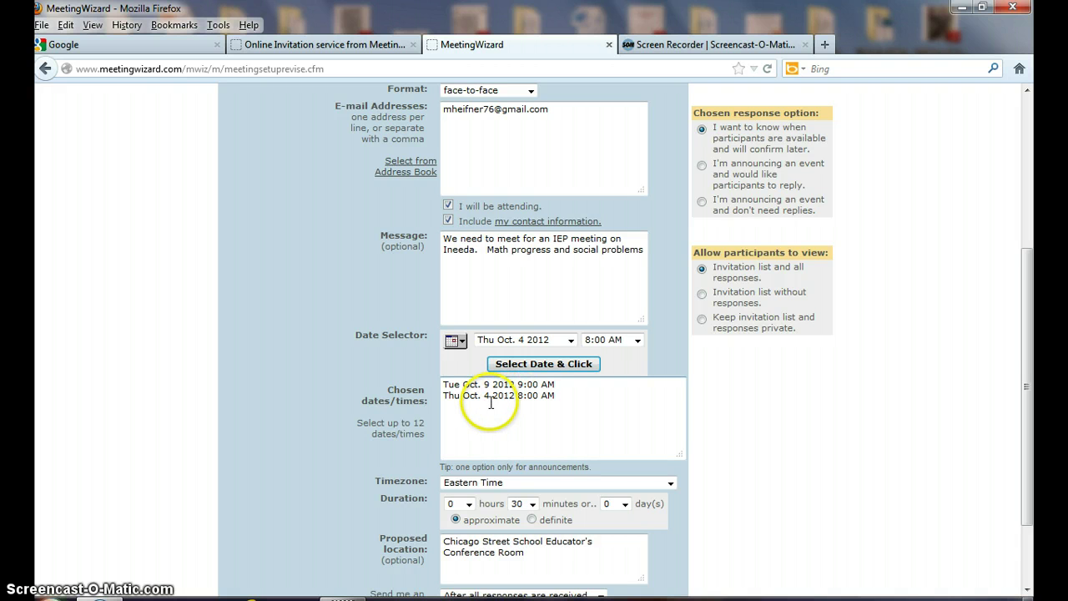
pyautogui.click(570, 341)
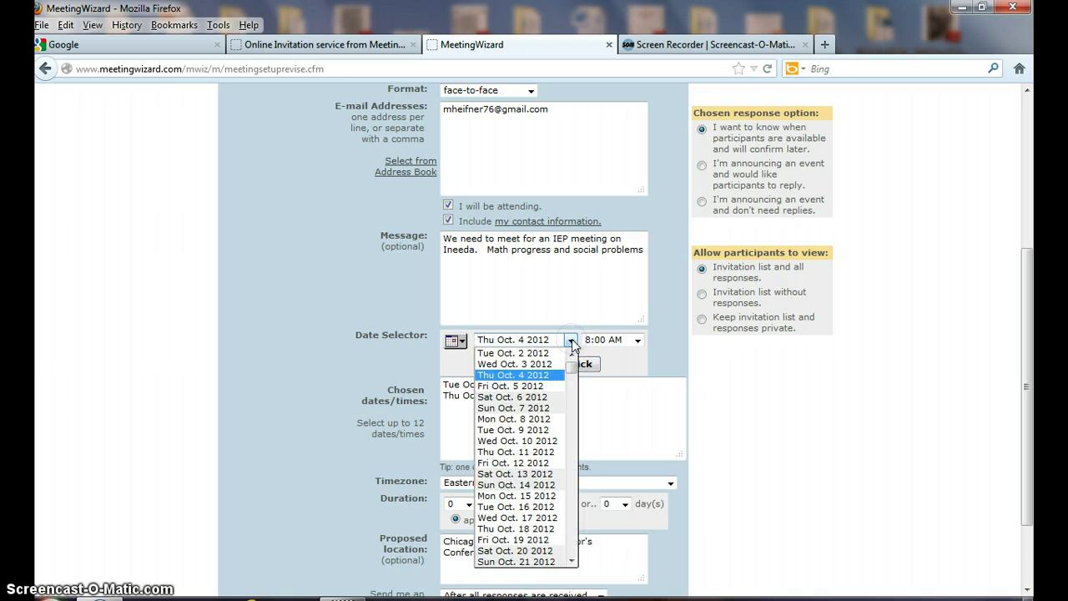
pyautogui.click(521, 506)
pyautogui.click(637, 340)
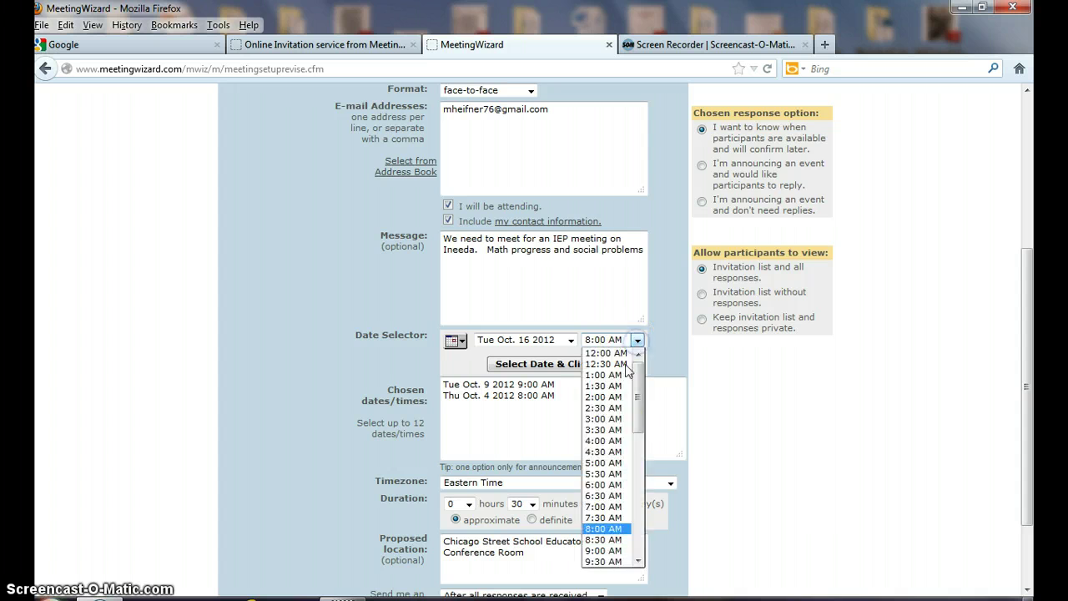
pyautogui.click(615, 419)
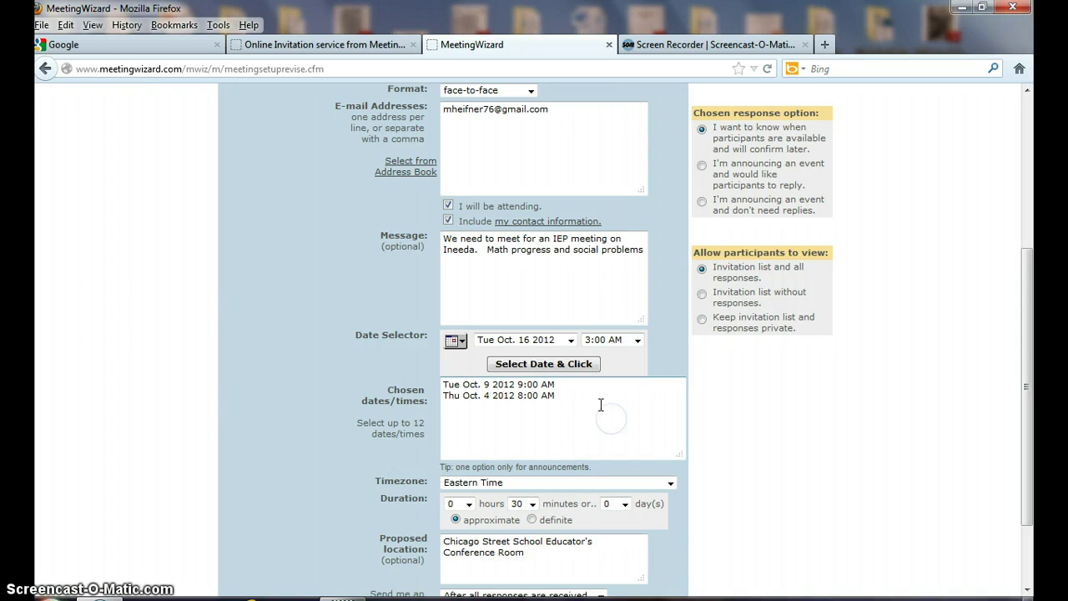
pyautogui.click(568, 366)
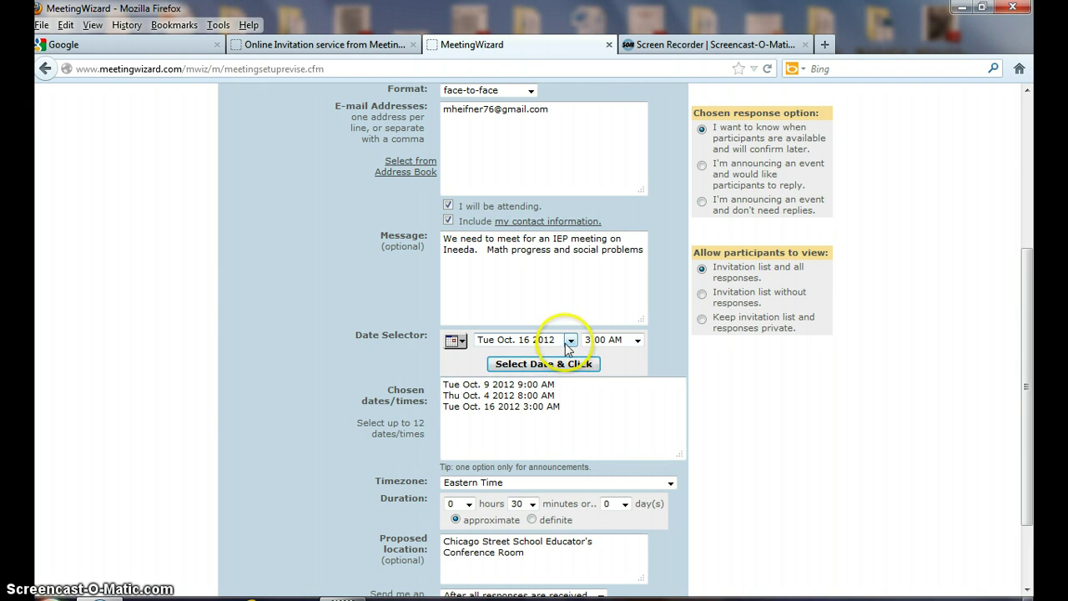
# Add Sun Oct. 21 2012 at 4:00 PM to the chosen dates.
pyautogui.click(571, 342)
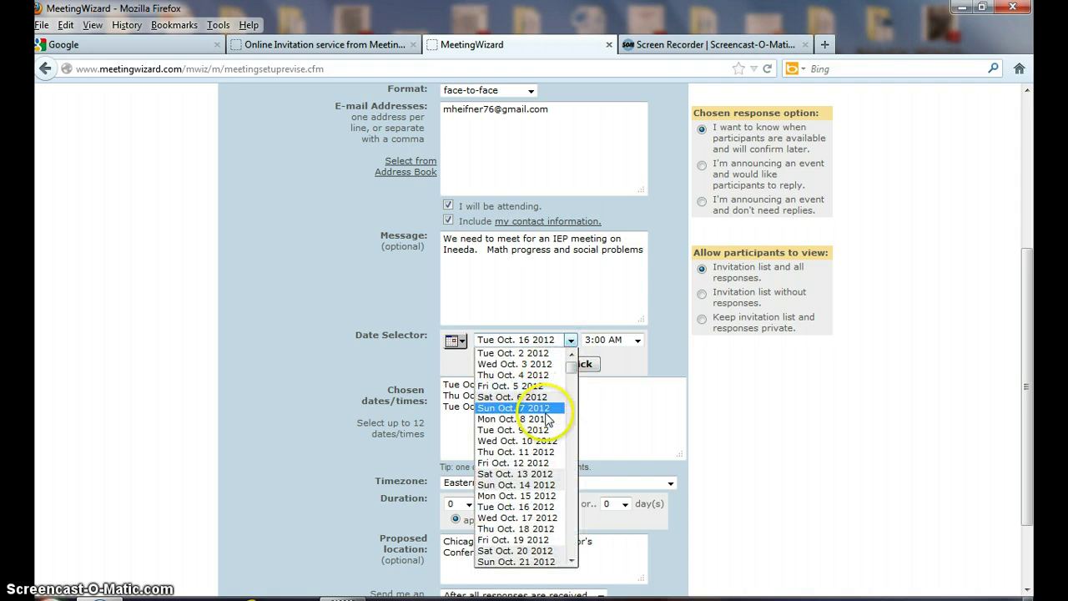
pyautogui.click(528, 562)
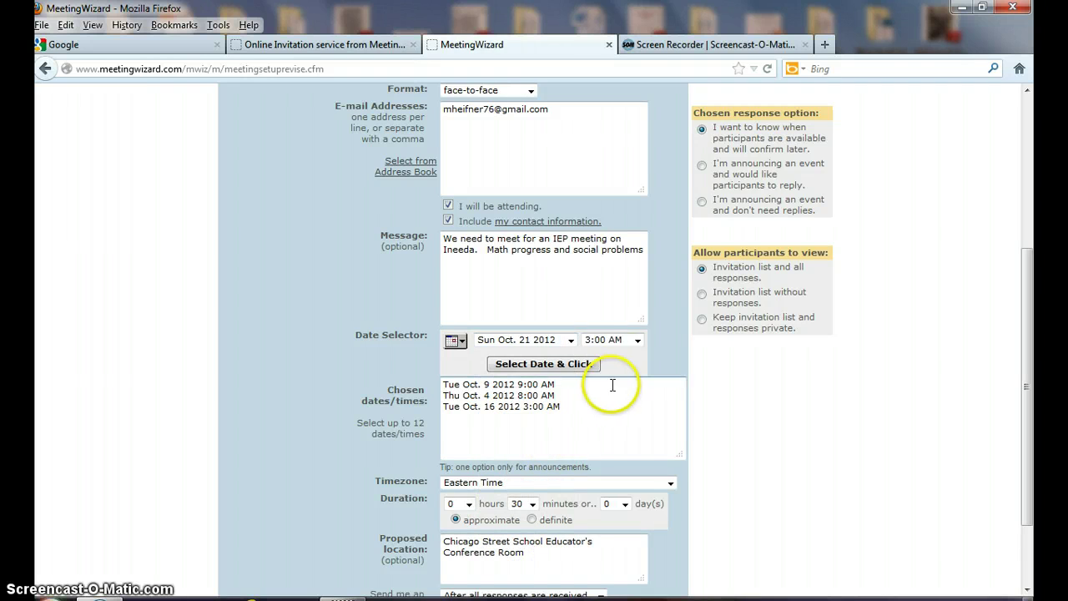
pyautogui.click(638, 340)
pyautogui.scroll(-2, 624, 390)
pyautogui.scroll(-1, 624, 390)
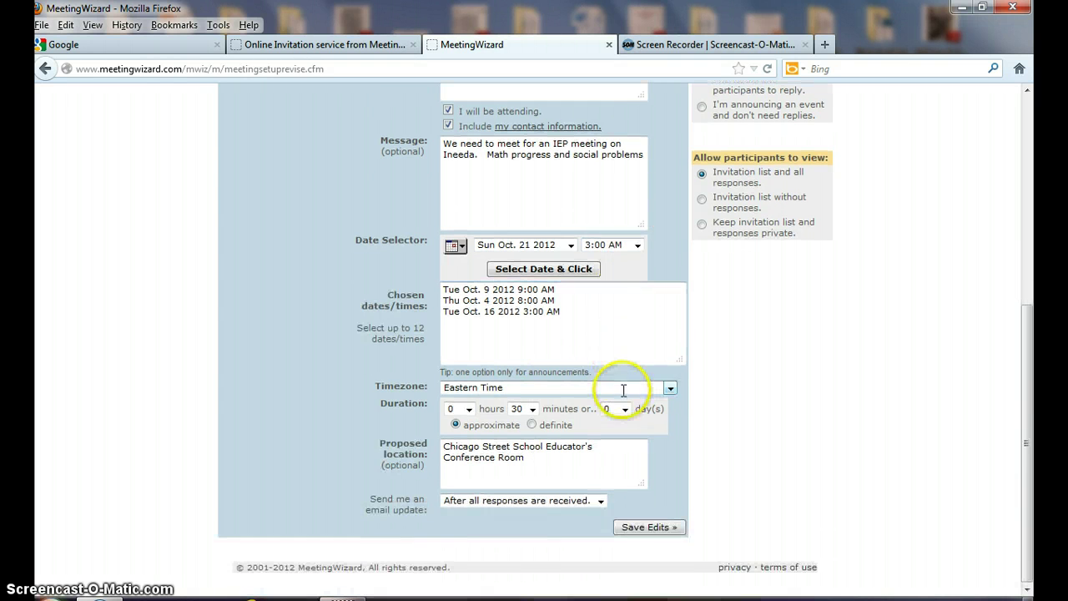
pyautogui.click(636, 244)
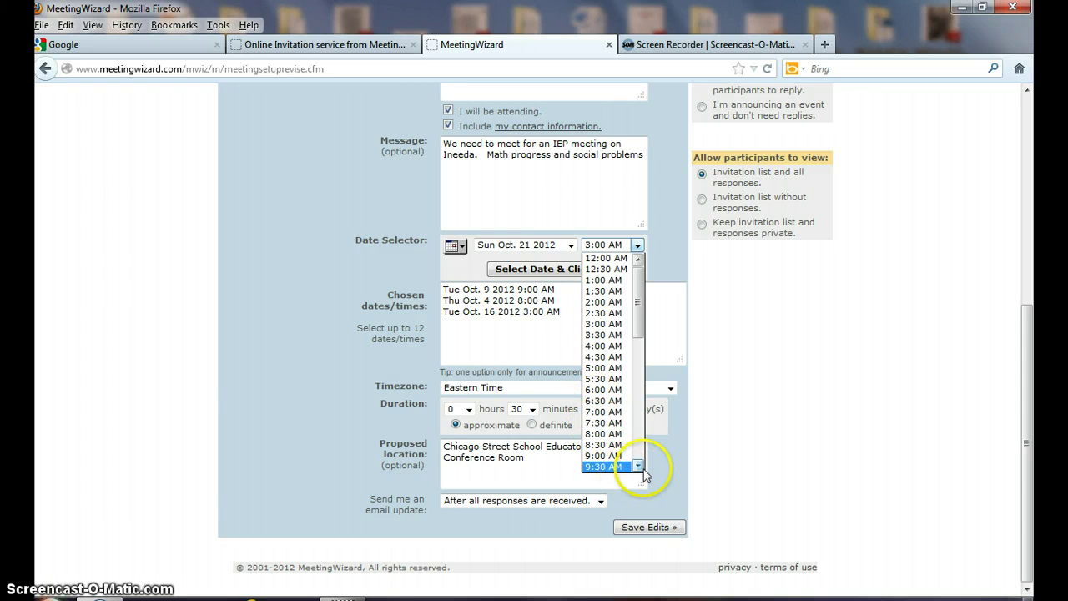
pyautogui.moveTo(640, 472); pyautogui.dragTo(639, 473)
pyautogui.click(614, 446)
pyautogui.scroll(5, 609, 446)
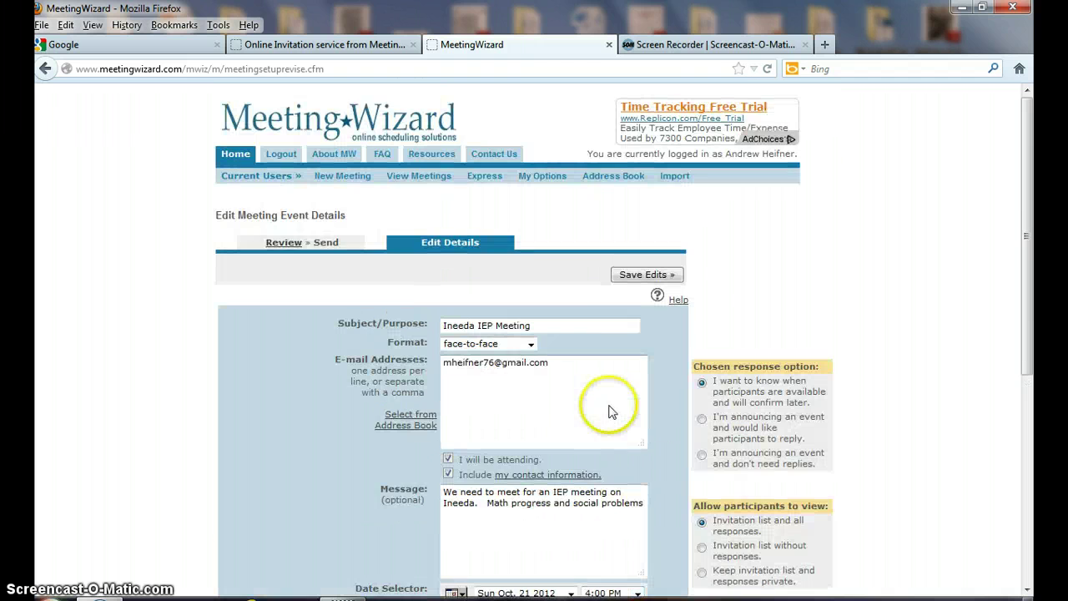
pyautogui.moveTo(1029, 162); pyautogui.dragTo(1033, 290)
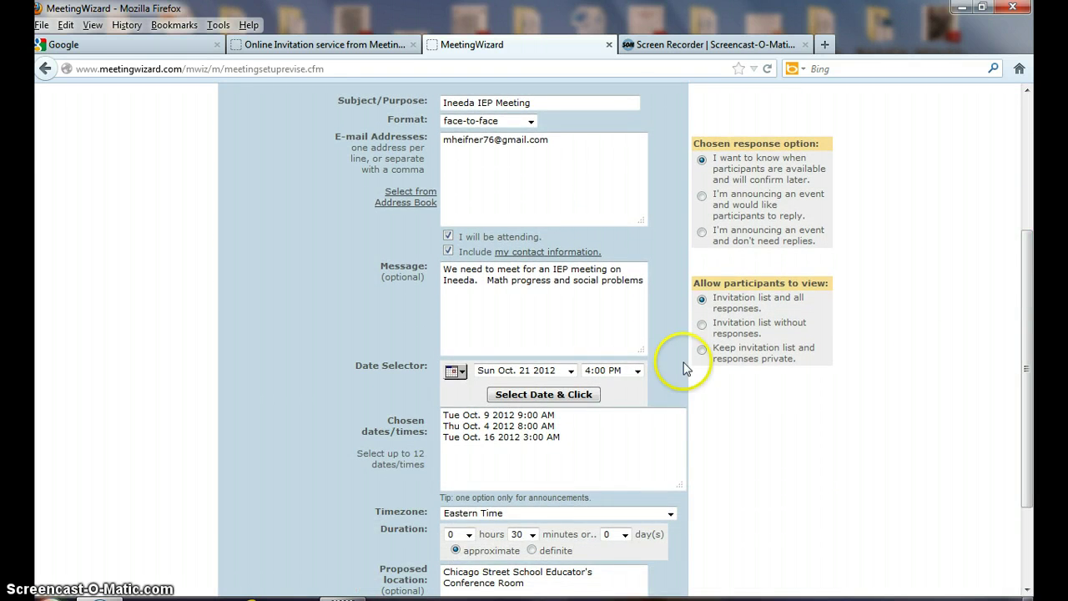
pyautogui.click(547, 394)
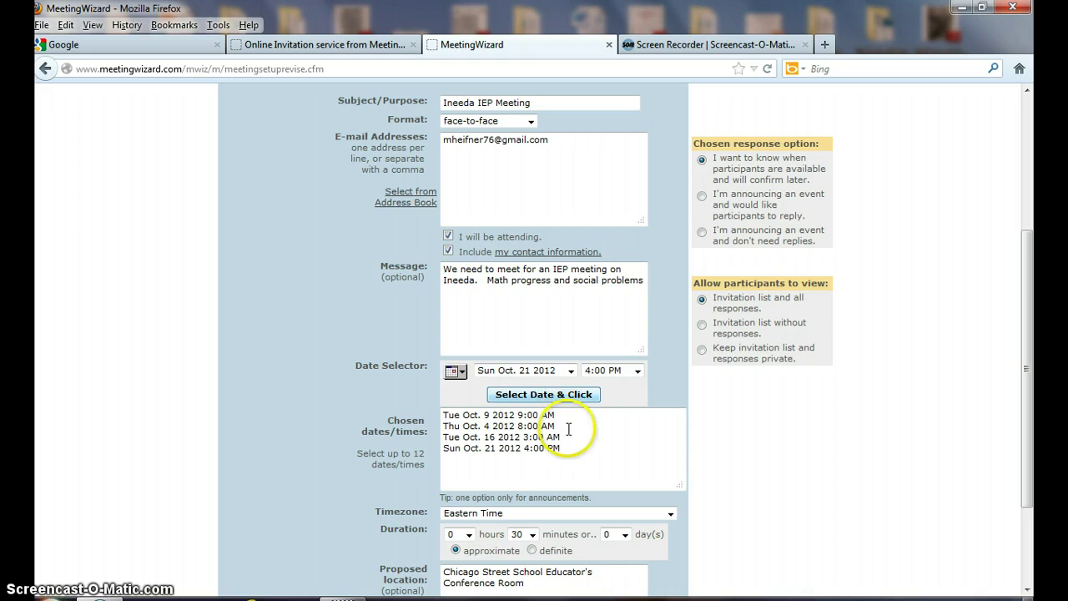
pyautogui.click(1028, 284)
pyautogui.moveTo(1027, 284); pyautogui.dragTo(1026, 392)
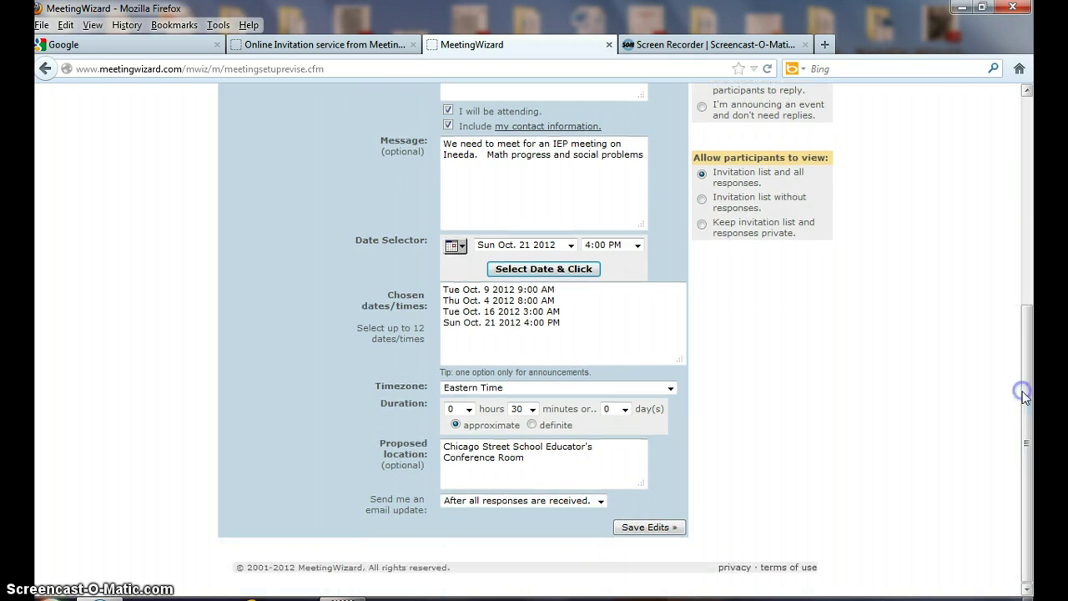
# Save the Ineeda IEP Meeting edits and send the request with its four proposed dates.
pyautogui.click(658, 530)
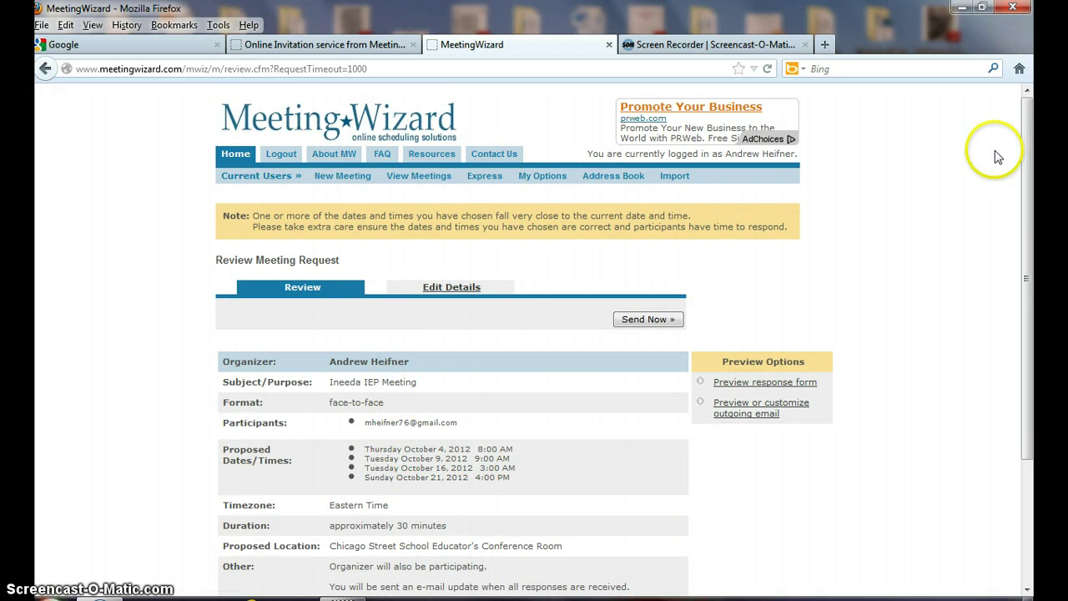
pyautogui.moveTo(1028, 136); pyautogui.dragTo(1020, 239)
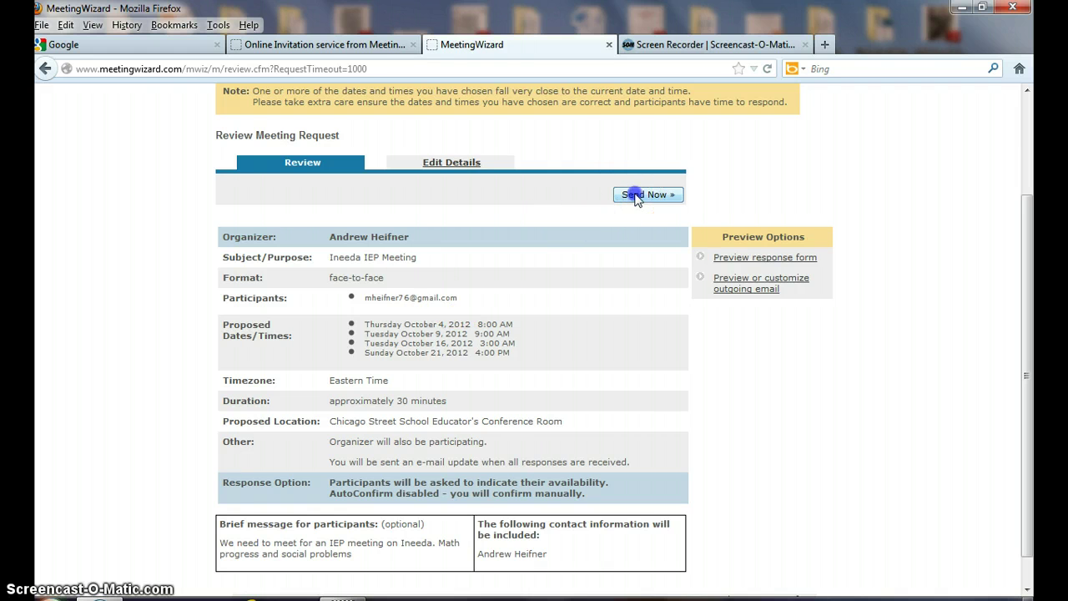
pyautogui.click(636, 196)
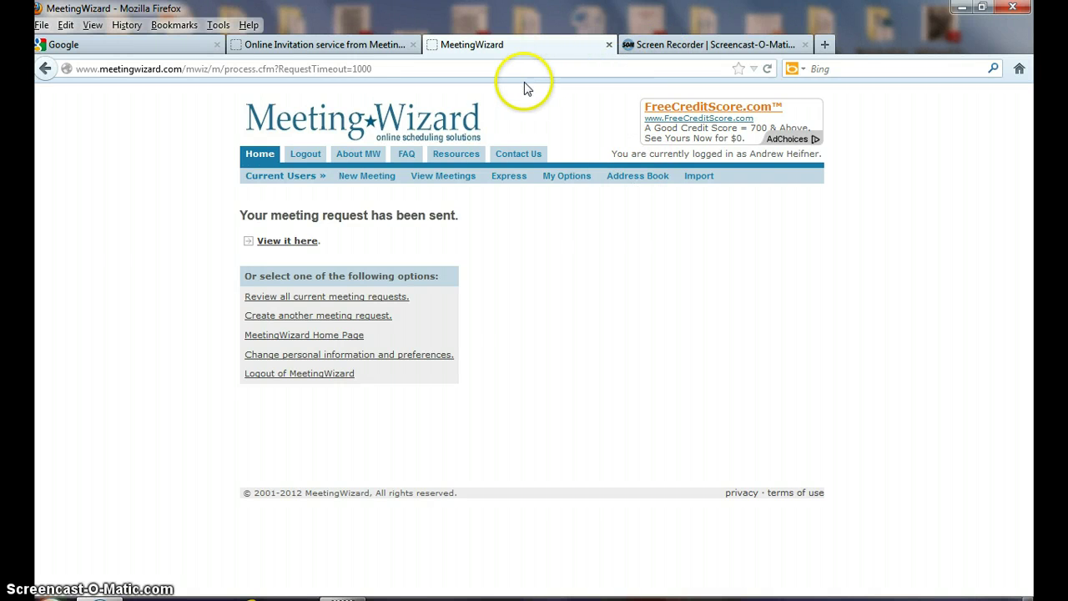
# Open the 'Meeting Request - please reply' email in Gmail and follow its response link.
pyautogui.click(824, 47)
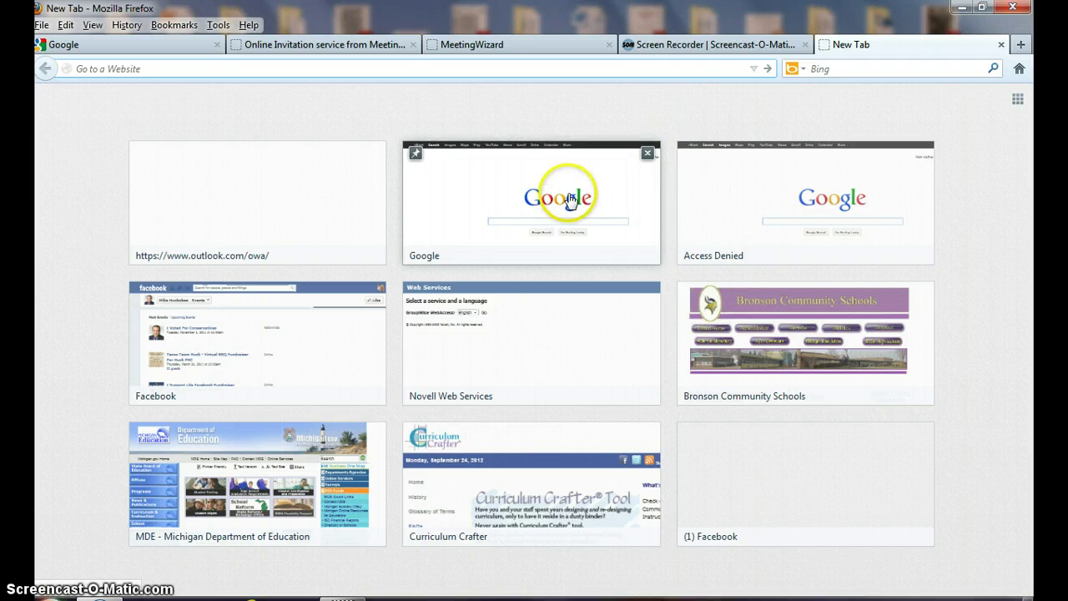
pyautogui.click(570, 199)
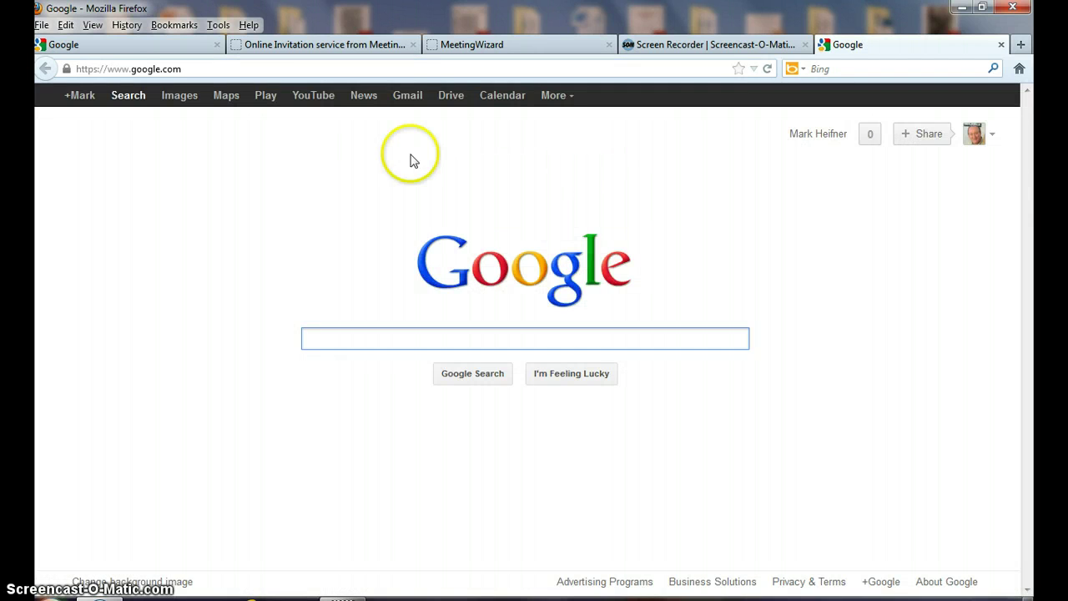
pyautogui.click(409, 101)
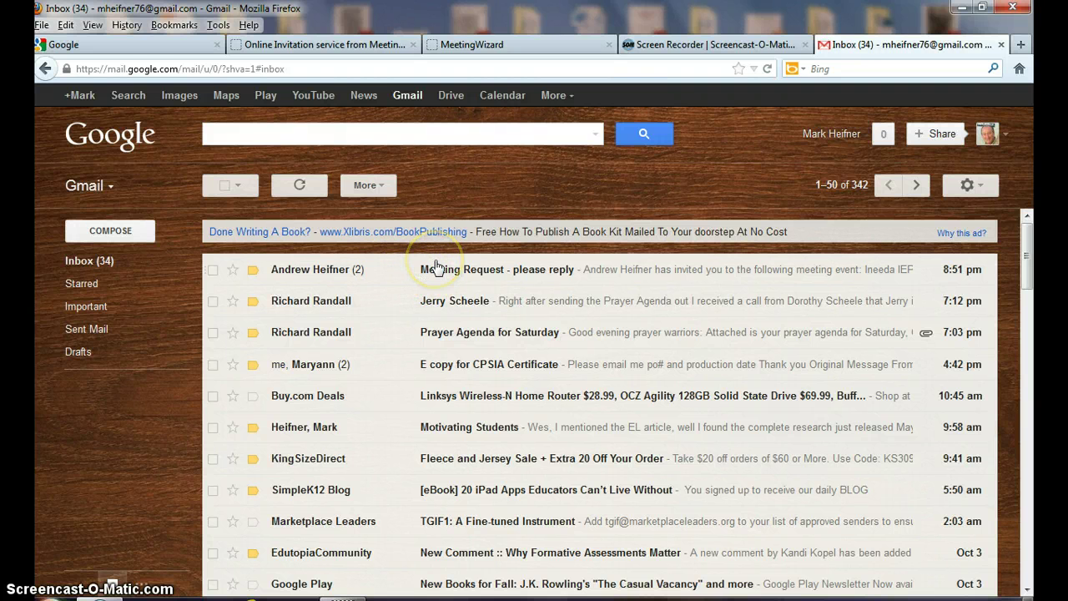
pyautogui.click(446, 271)
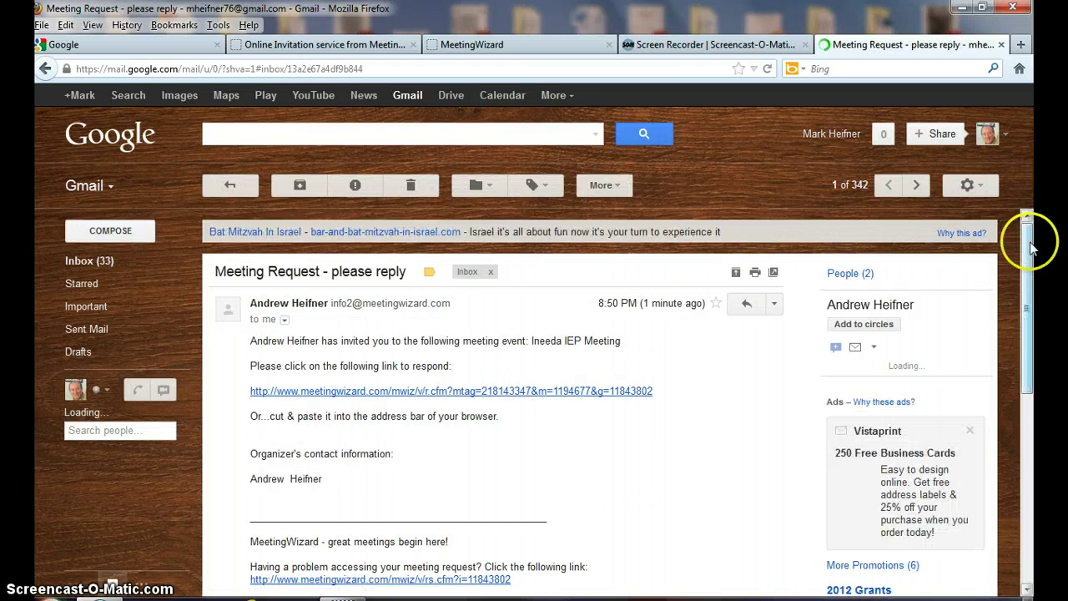
pyautogui.scroll(-1, 1030, 244)
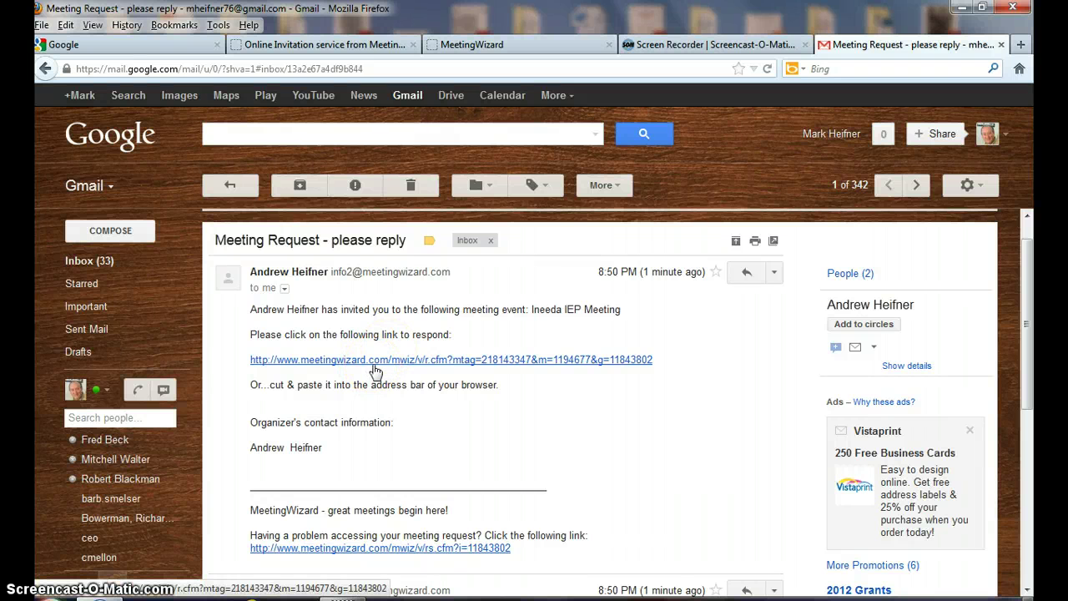
pyautogui.click(375, 365)
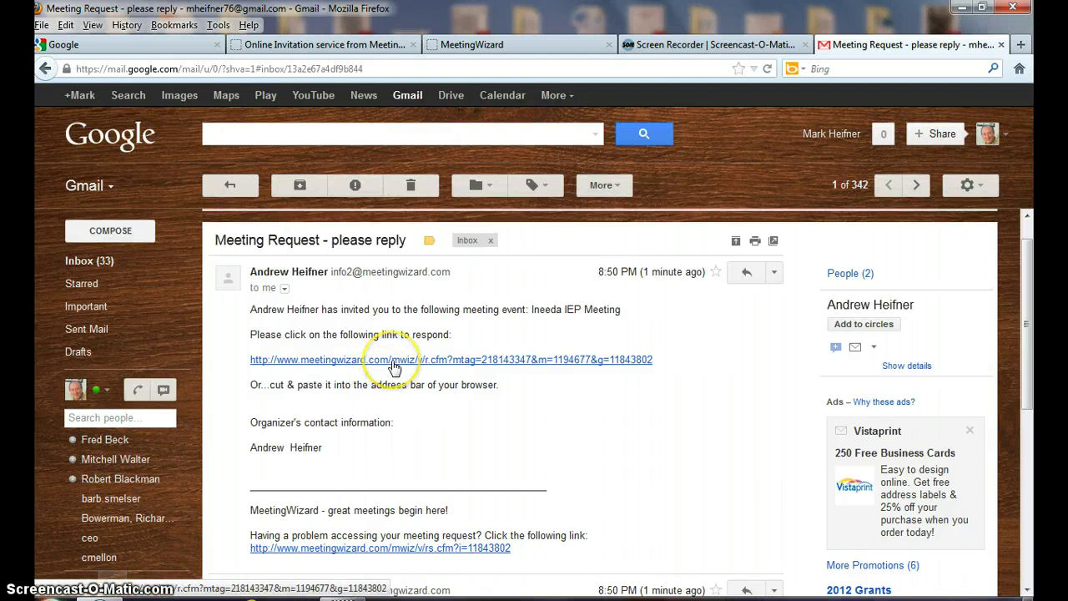
# Mark available for Oct 9 and Oct 21, comment 'Thanks for the invite.', and submit.
pyautogui.click(394, 365)
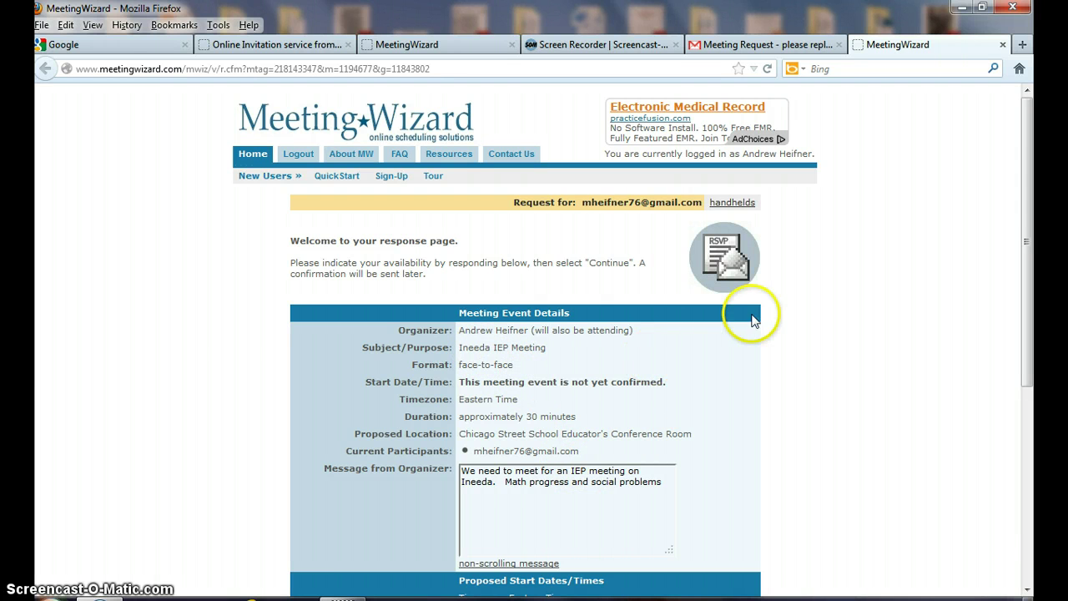
pyautogui.moveTo(1028, 179); pyautogui.dragTo(1027, 372)
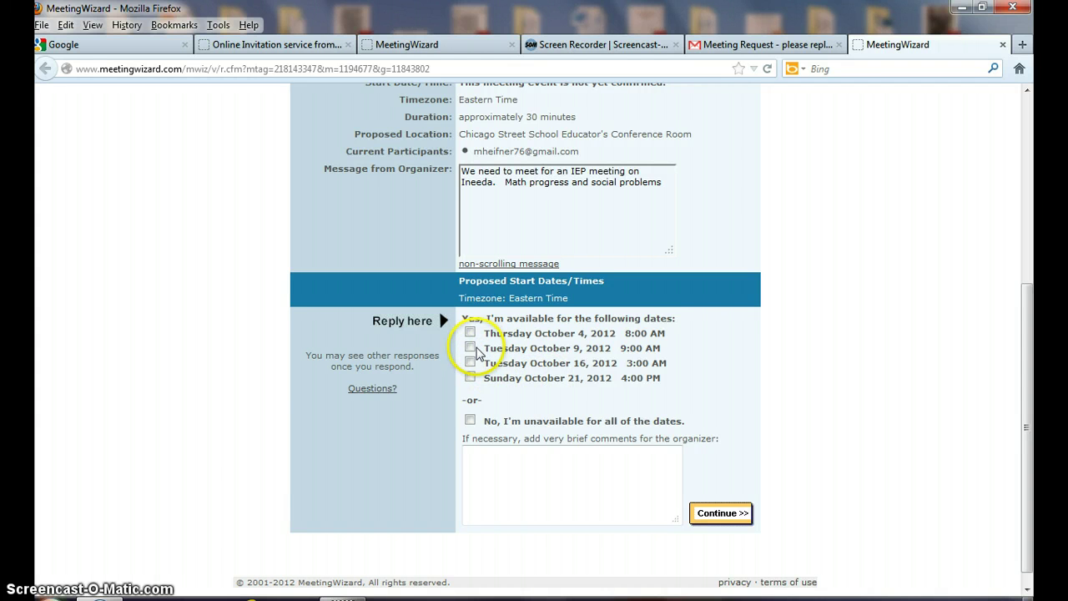
pyautogui.click(471, 349)
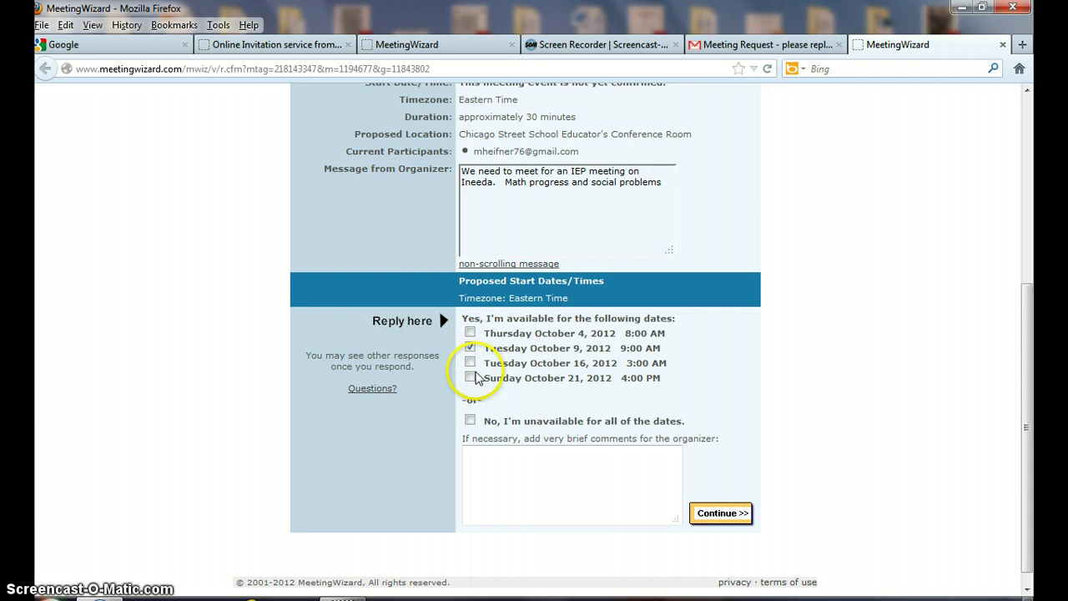
pyautogui.click(471, 378)
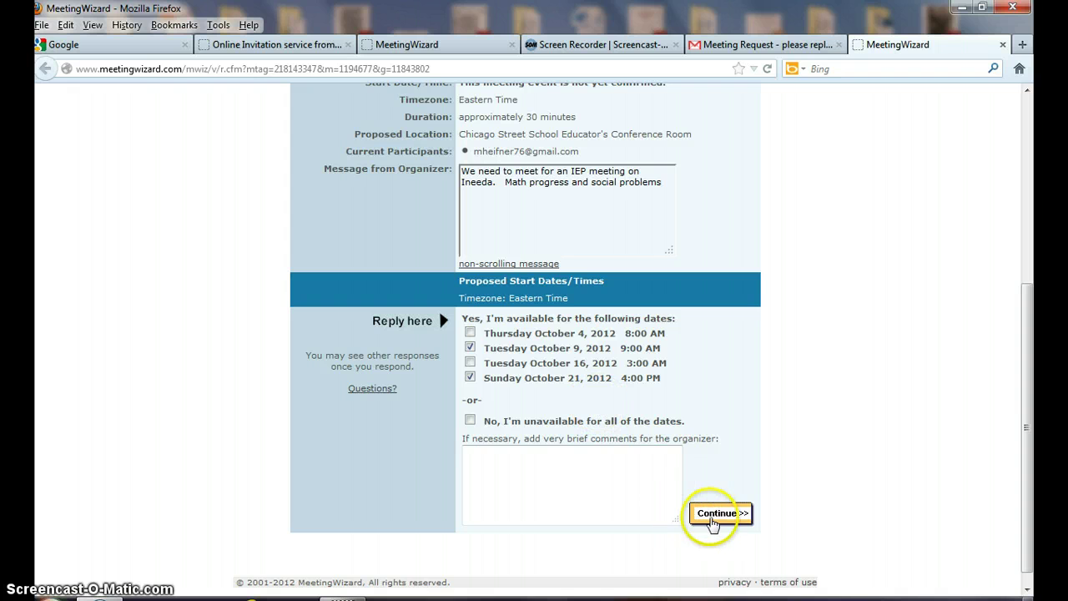
pyautogui.click(489, 460)
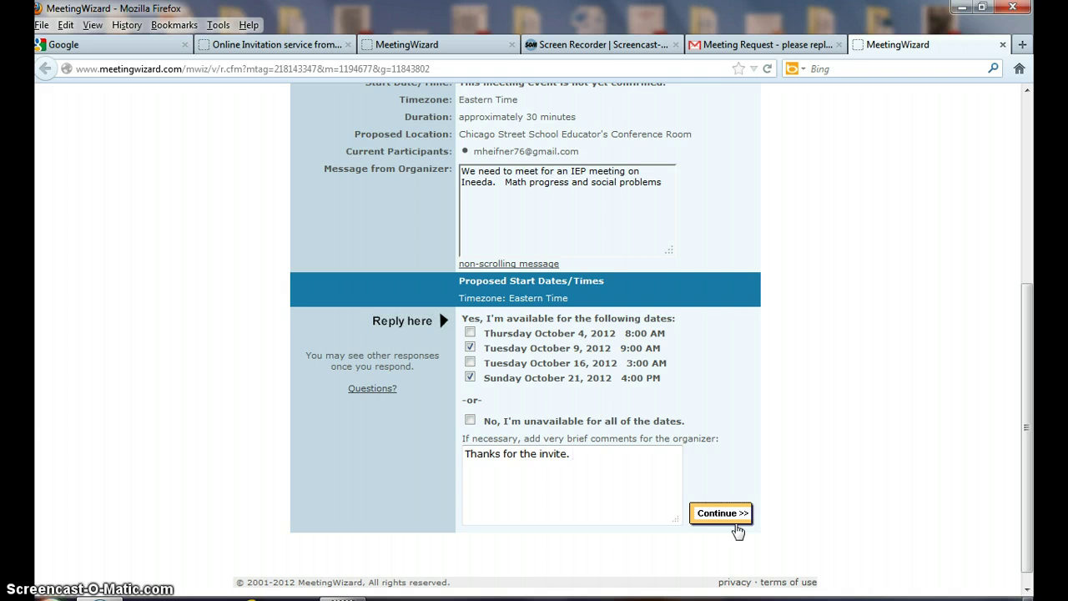
pyautogui.click(737, 524)
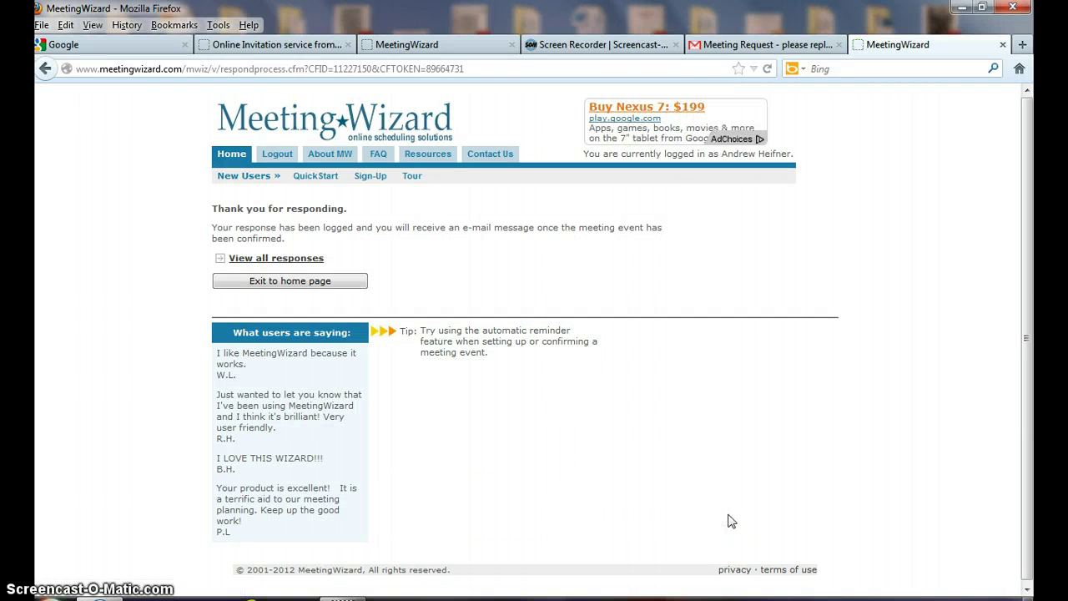
# View all responses, showing Oct 9 and 21 available and Oct 4 and 16 unavailable.
pyautogui.click(278, 263)
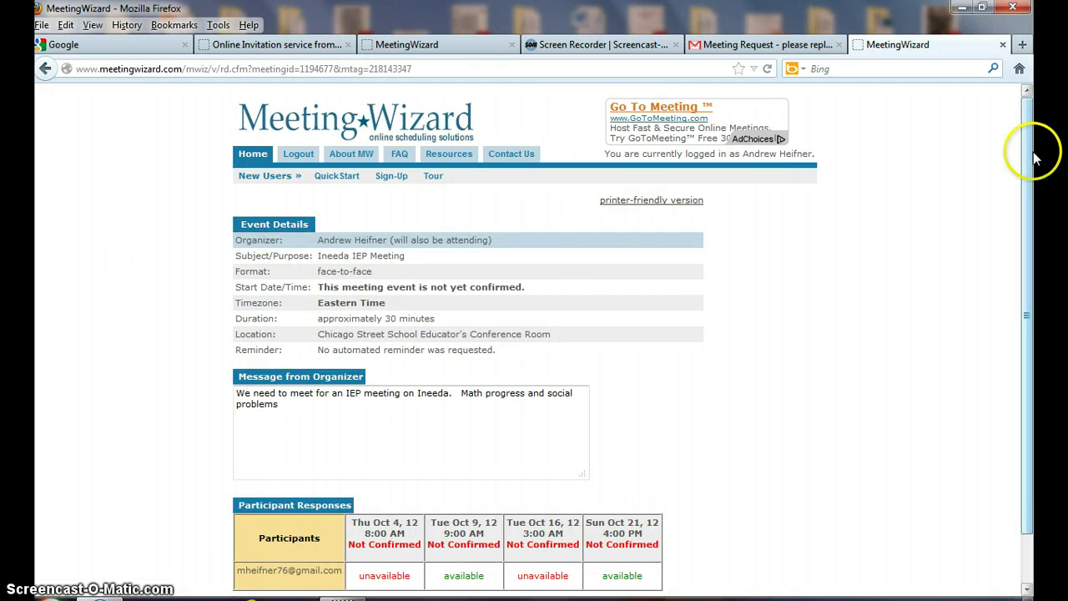
pyautogui.moveTo(1027, 150); pyautogui.dragTo(1031, 267)
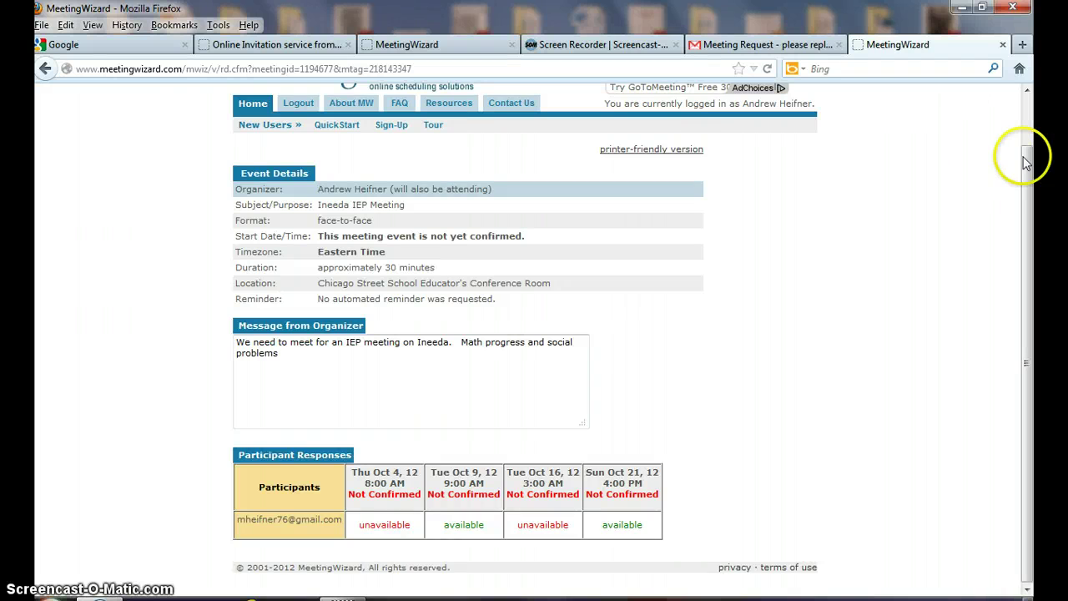
pyautogui.moveTo(1026, 163); pyautogui.dragTo(1026, 54)
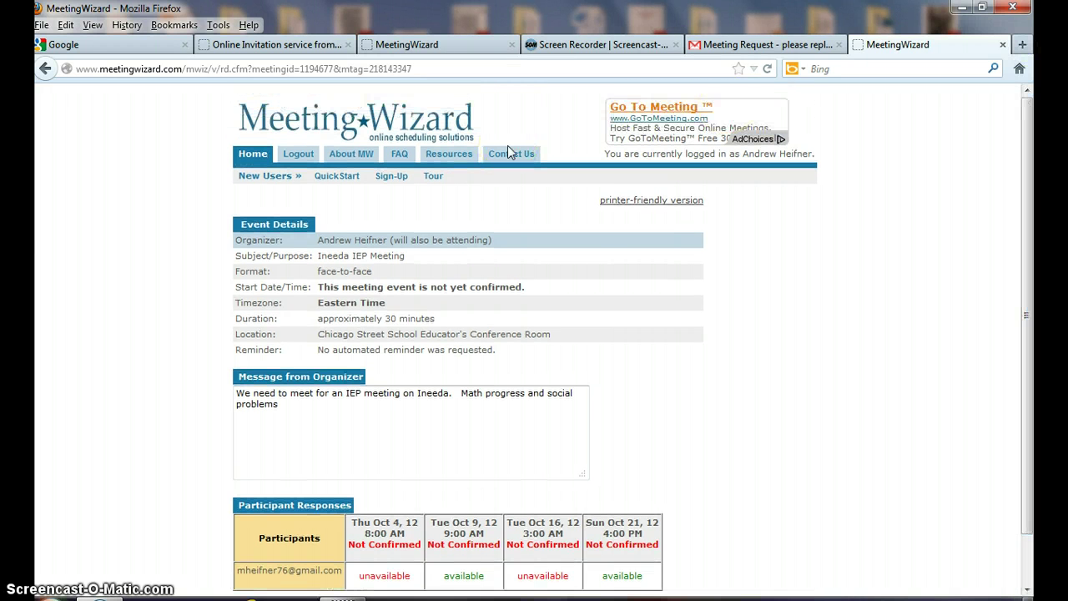
# Close the responses tab and return to the 'Your meeting request has been sent' page.
pyautogui.click(1004, 45)
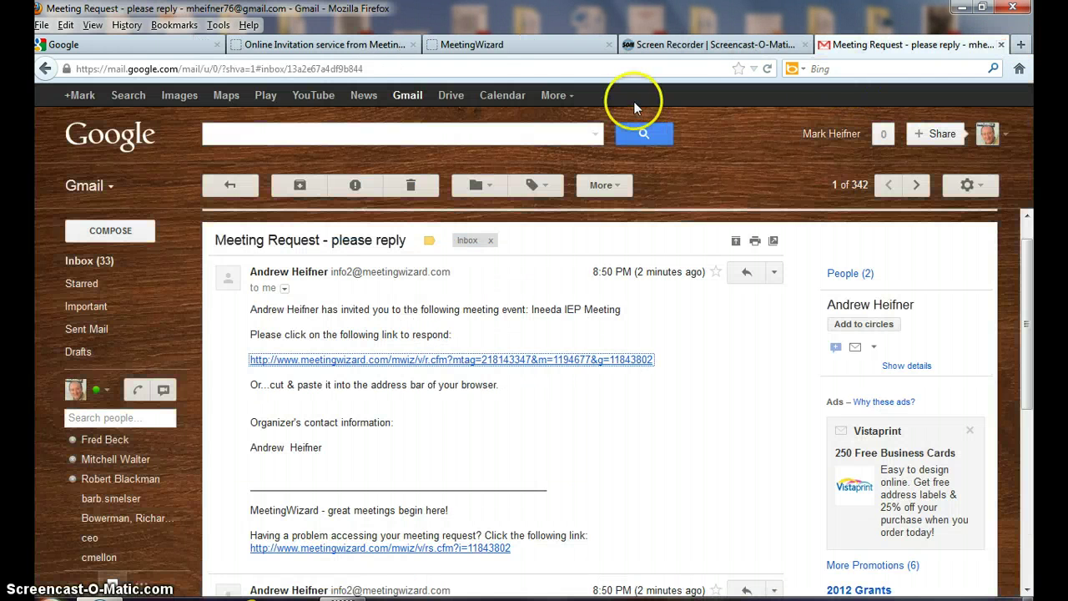
pyautogui.click(520, 44)
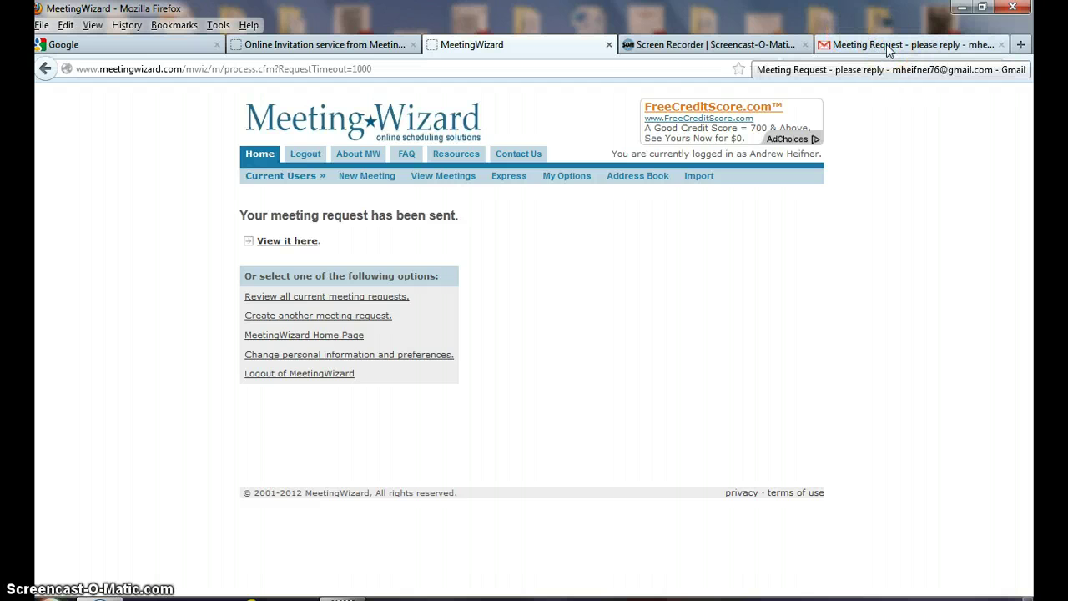
pyautogui.click(1024, 47)
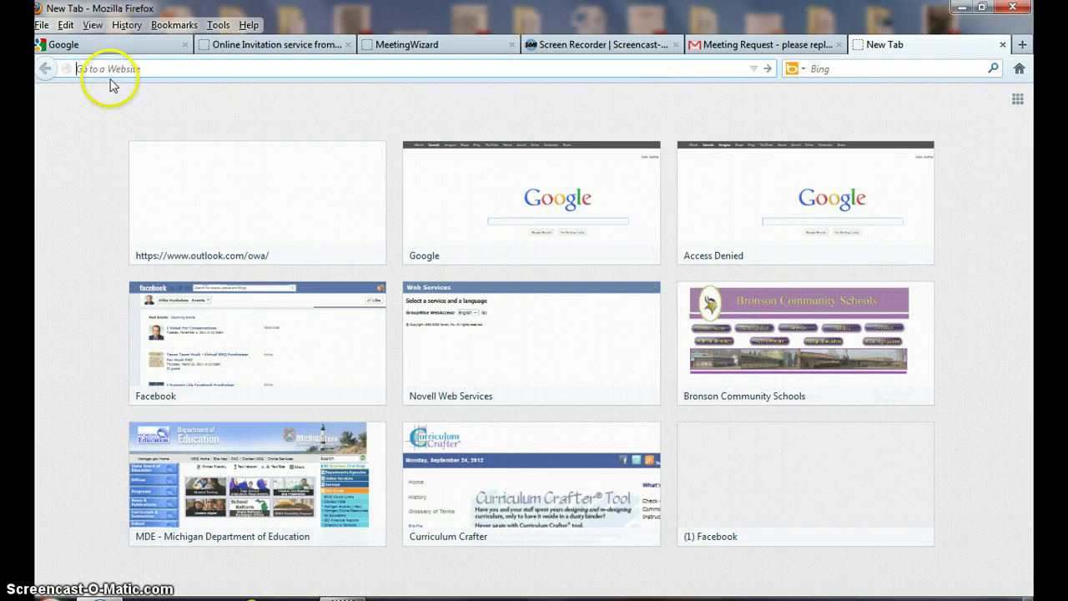
pyautogui.write('www.juno.com/')
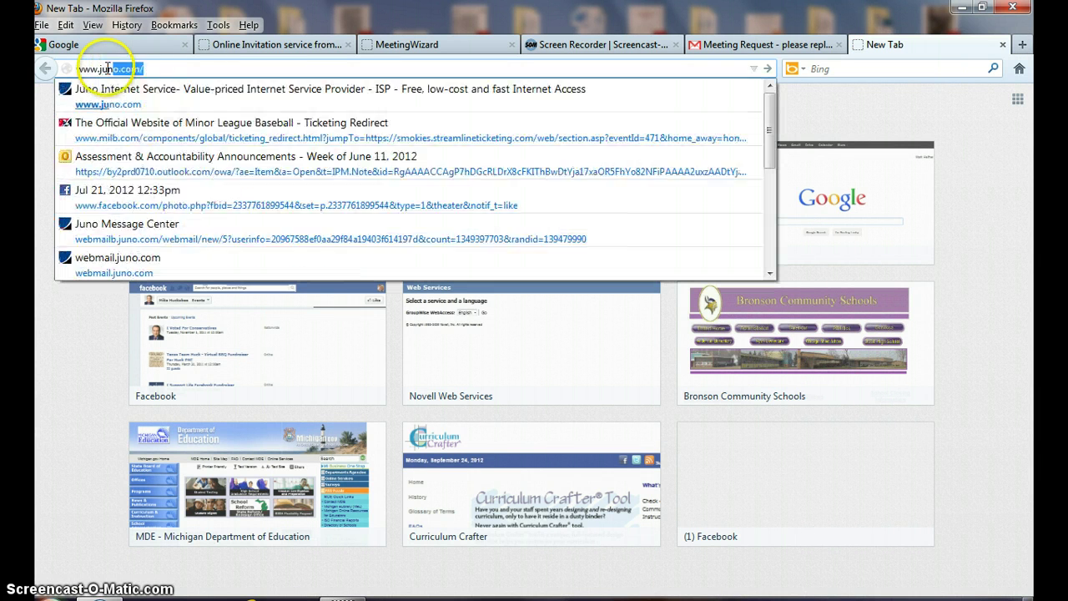
pyautogui.press('Return')
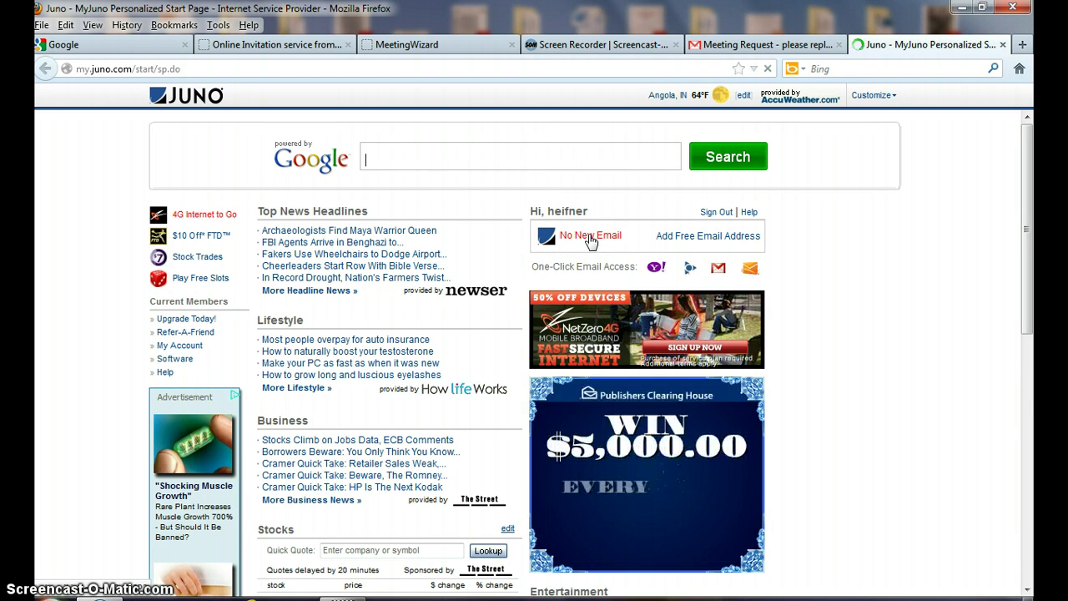
pyautogui.click(591, 235)
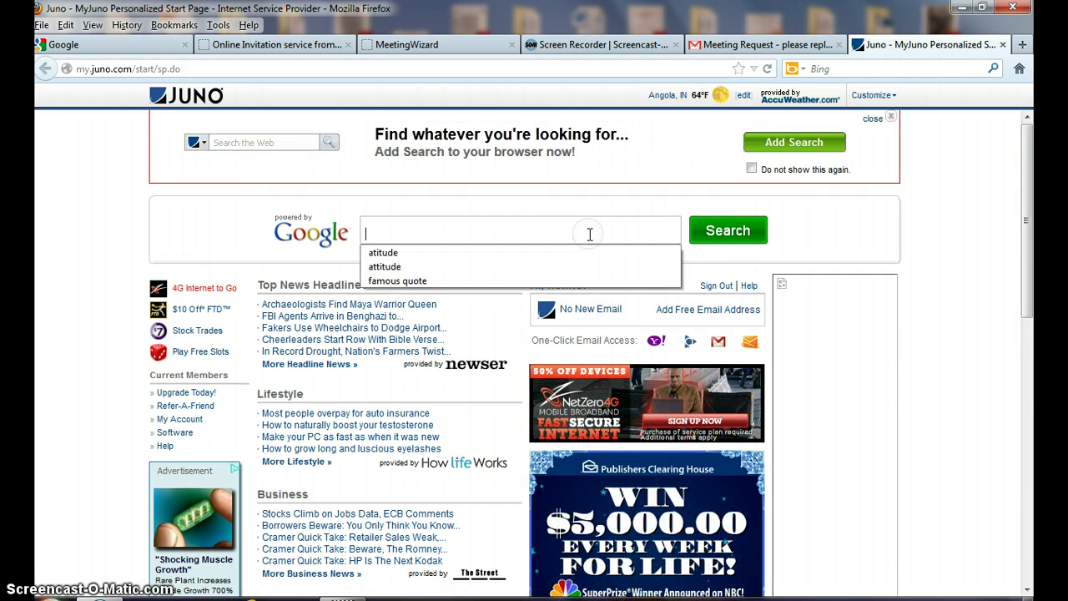
pyautogui.click(584, 310)
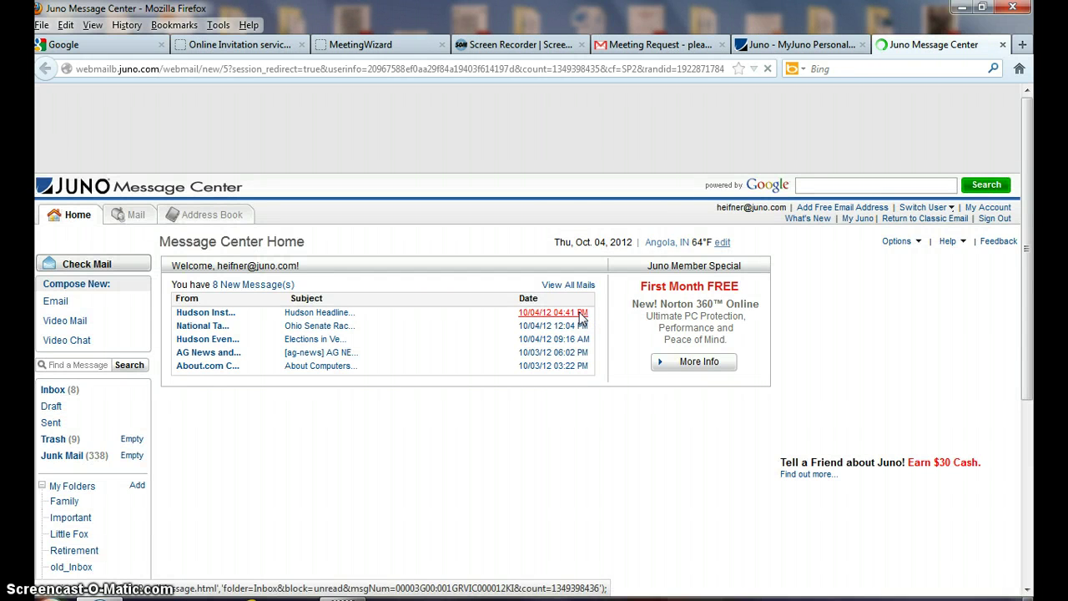
# Open 'Meeting Request - all responses received' in Junk Mail and follow its meeting-details link.
pyautogui.click(77, 462)
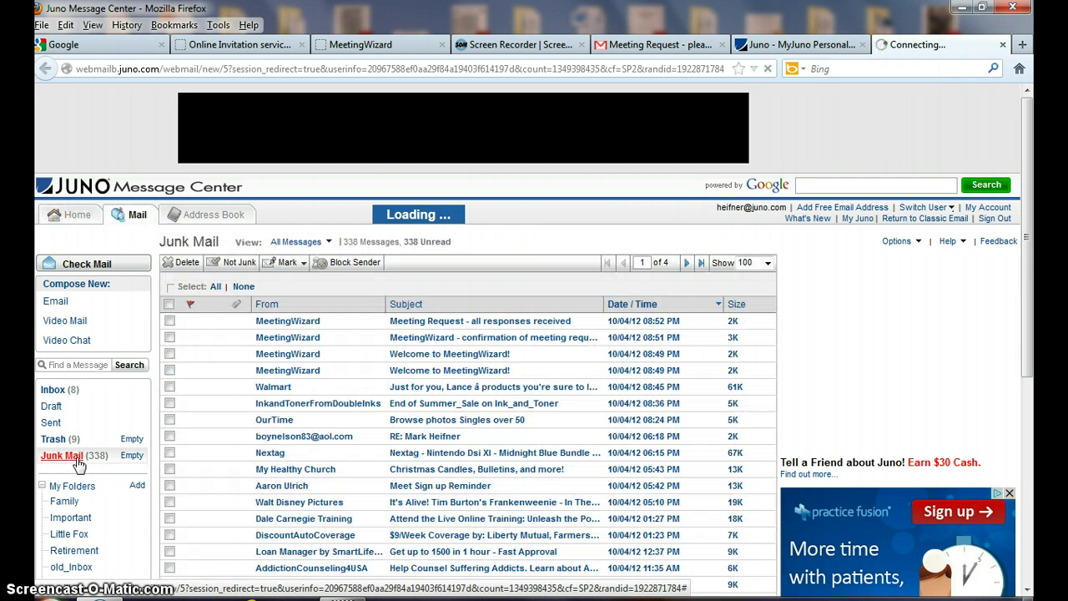
pyautogui.click(171, 420)
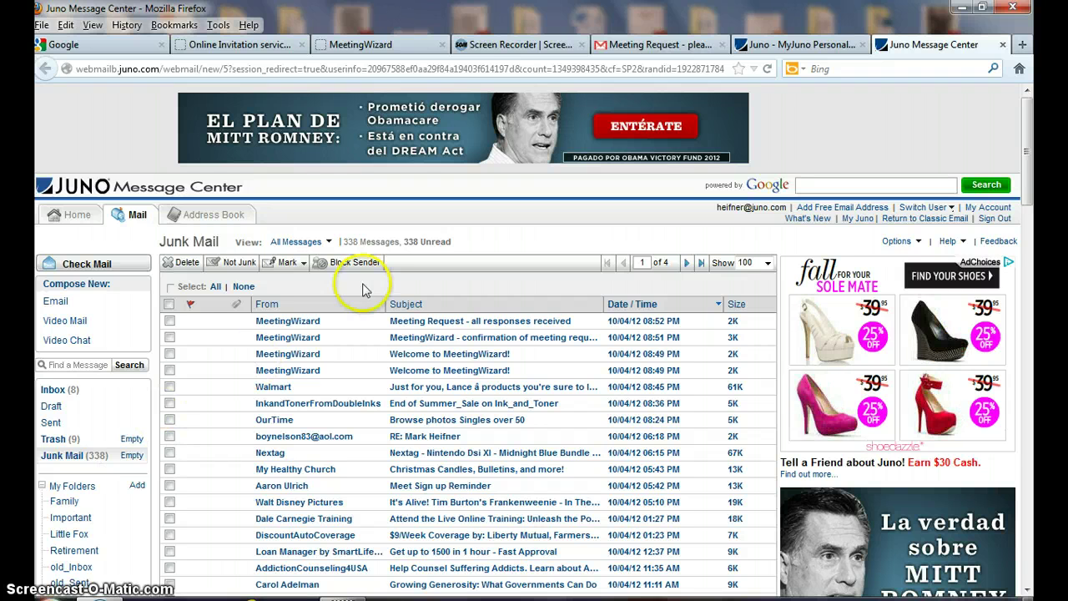
pyautogui.click(396, 328)
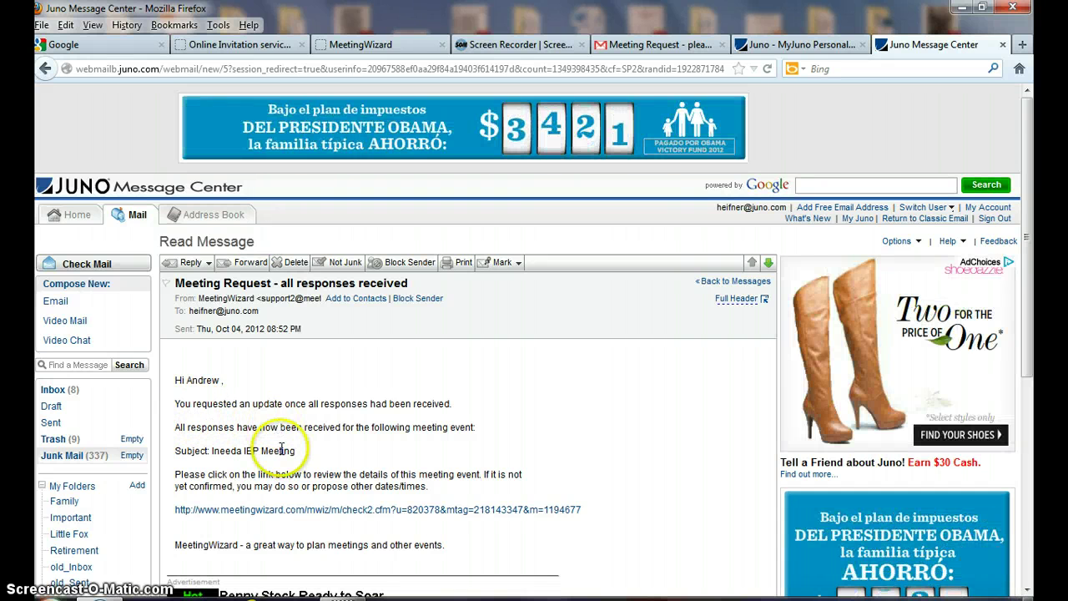
pyautogui.click(292, 510)
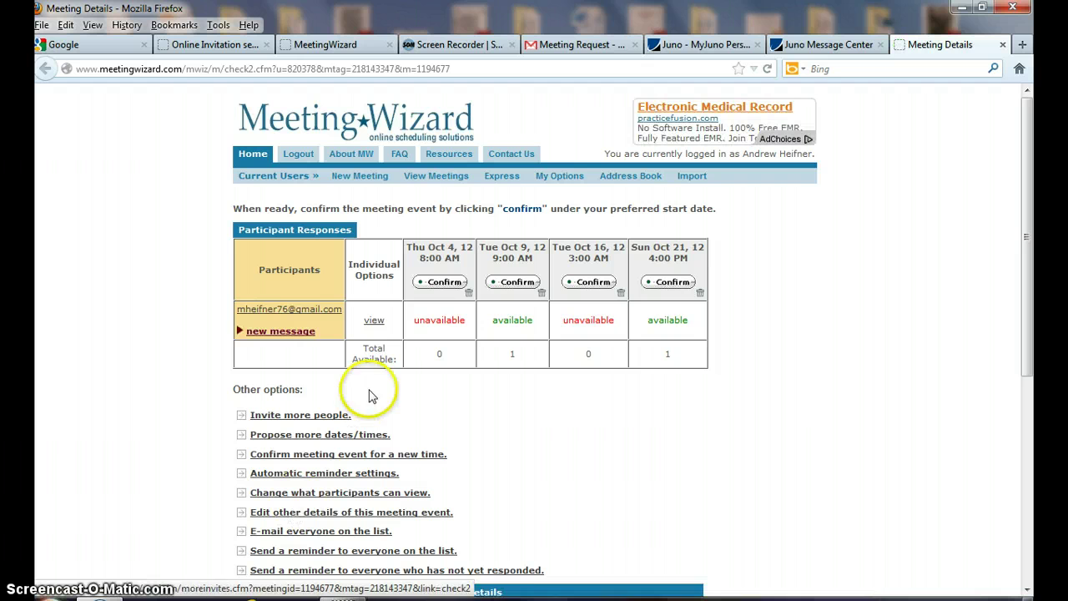
pyautogui.moveTo(372, 397); pyautogui.dragTo(375, 321)
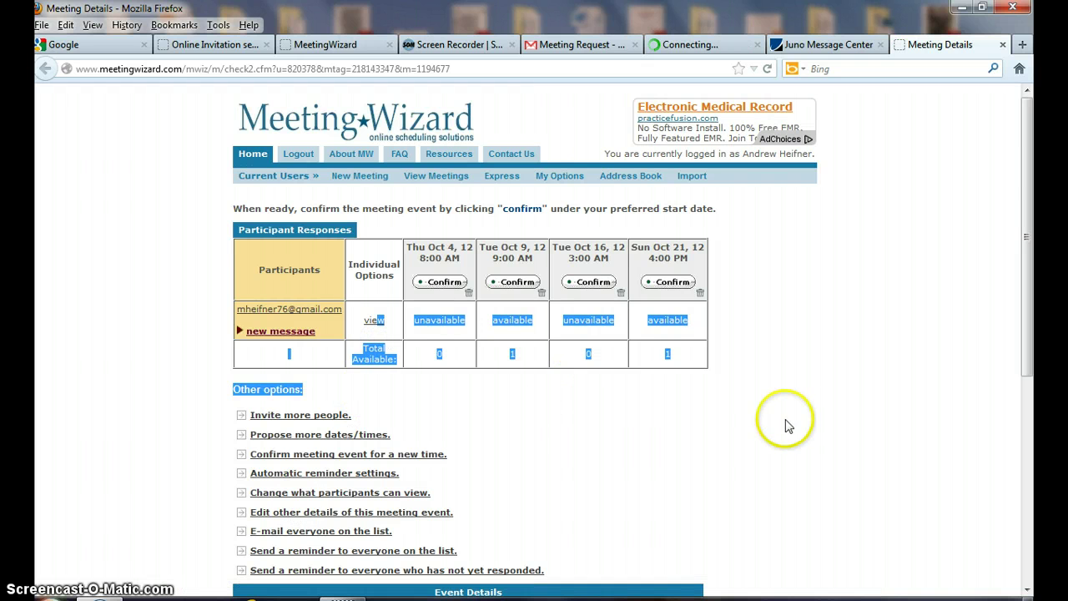
pyautogui.click(829, 407)
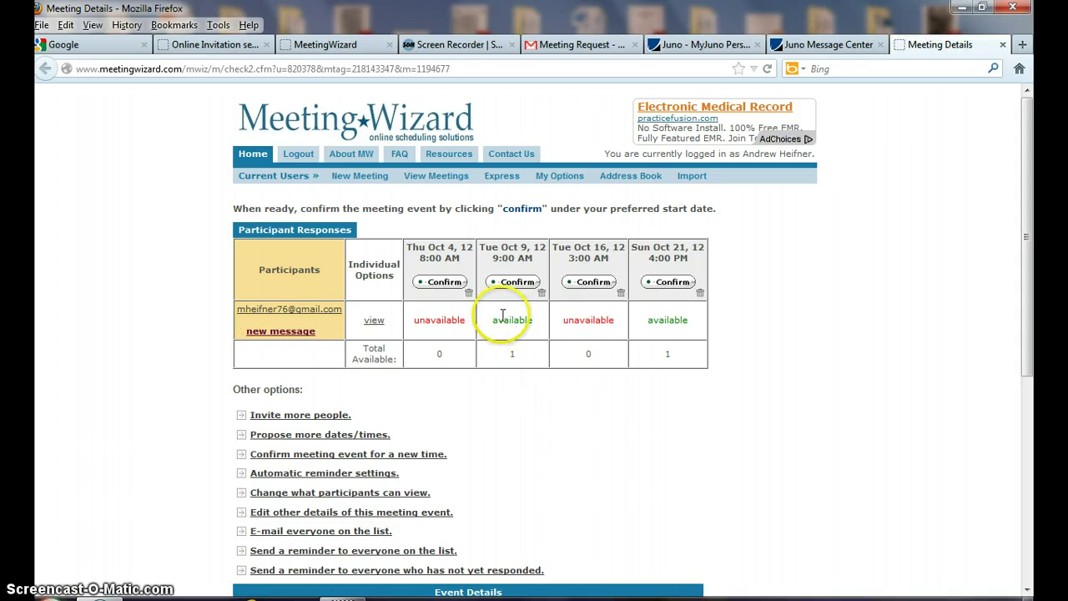
# Confirm the meeting for Tue Oct 9, 2012 at 9:00 AM and send the notification.
pyautogui.click(506, 284)
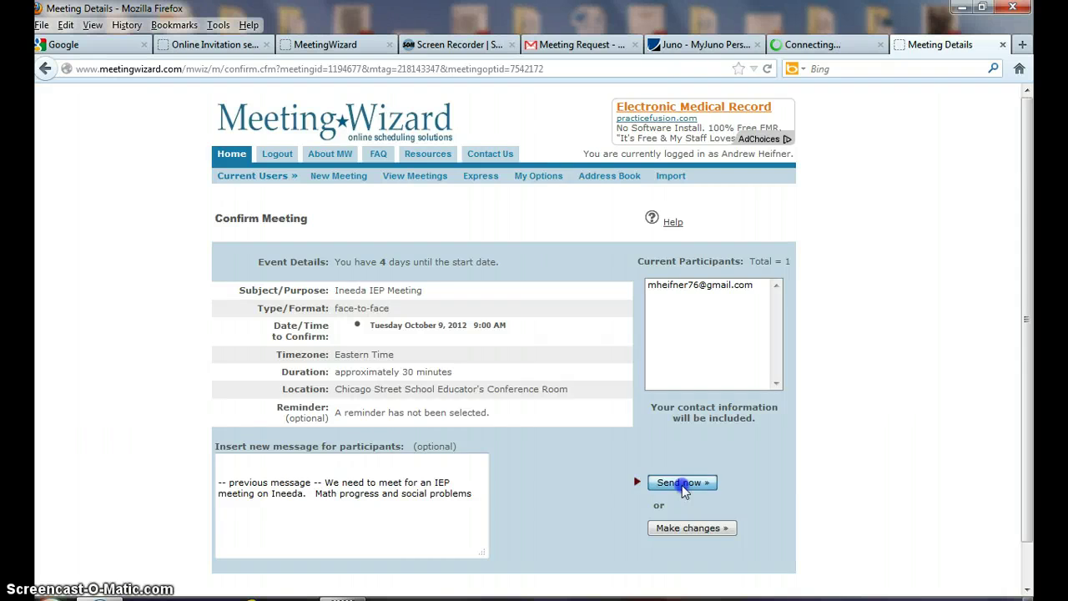
pyautogui.click(682, 483)
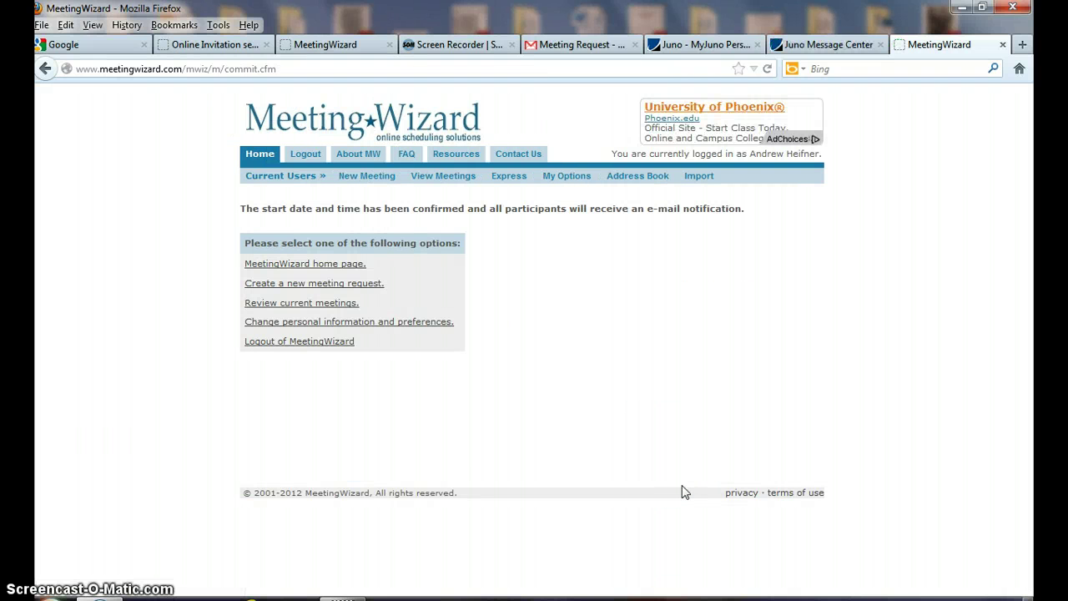